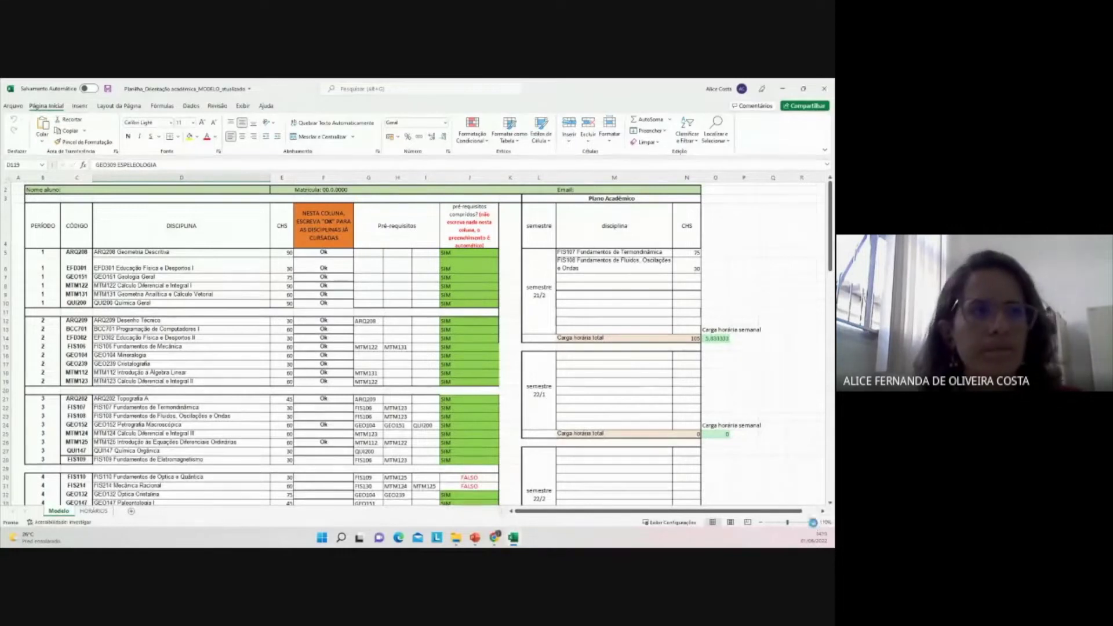
# Enlarge the worksheet view and look over the course list by period, with its completion and prerequisite columns
pyautogui.click(814, 525)
pyautogui.click(814, 526)
pyautogui.click(815, 526)
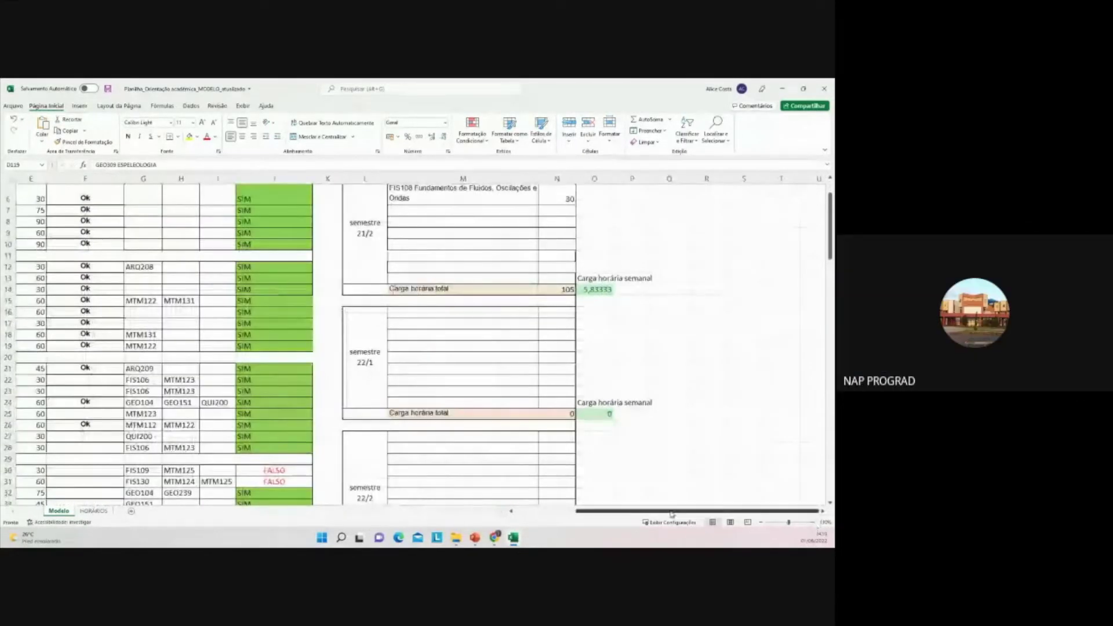
pyautogui.moveTo(672, 513); pyautogui.dragTo(547, 514)
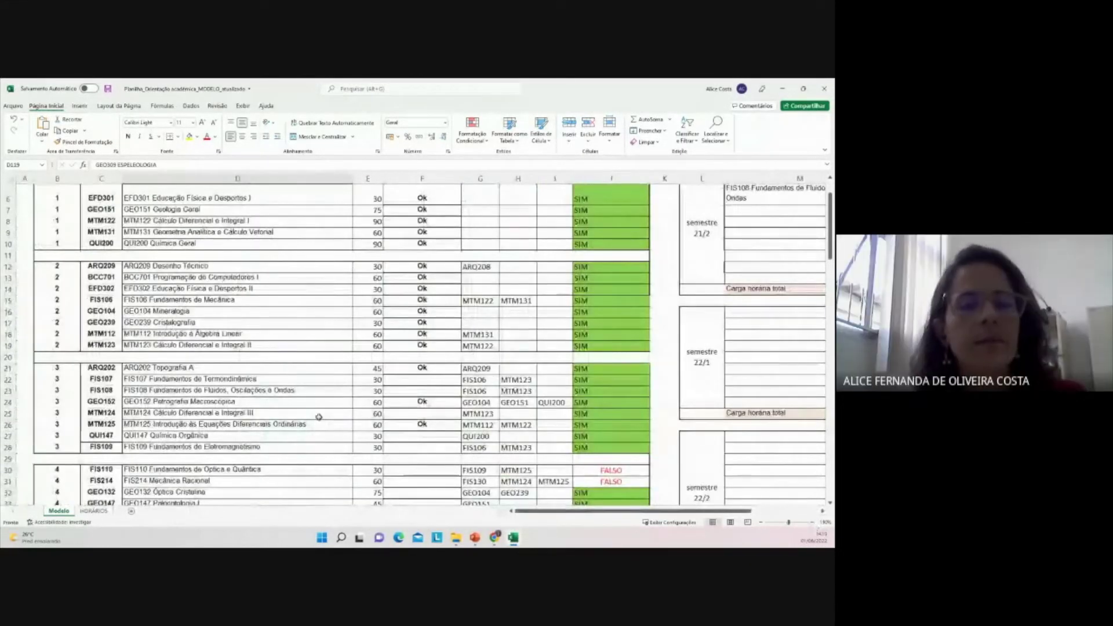
pyautogui.scroll(2, 316, 417)
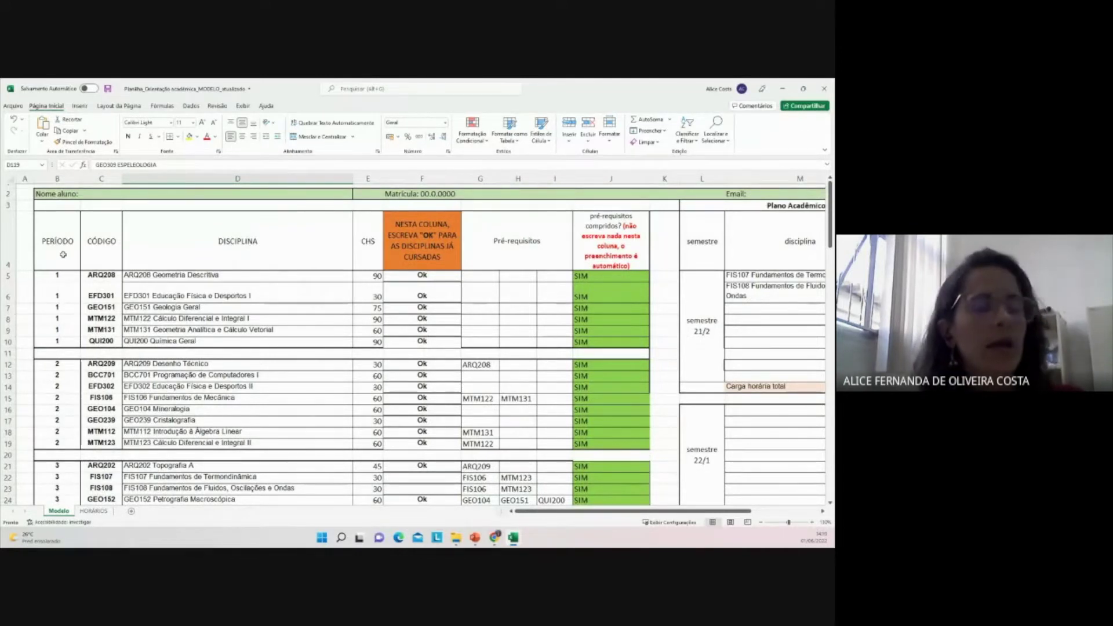
pyautogui.scroll(-15, 101, 296)
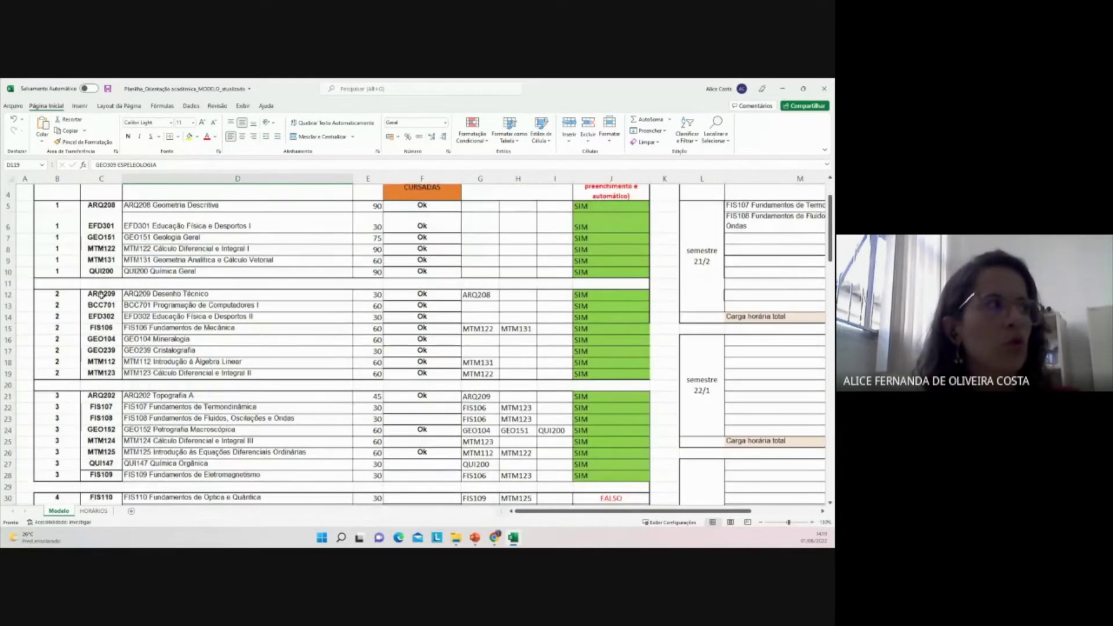
pyautogui.scroll(-5, 127, 347)
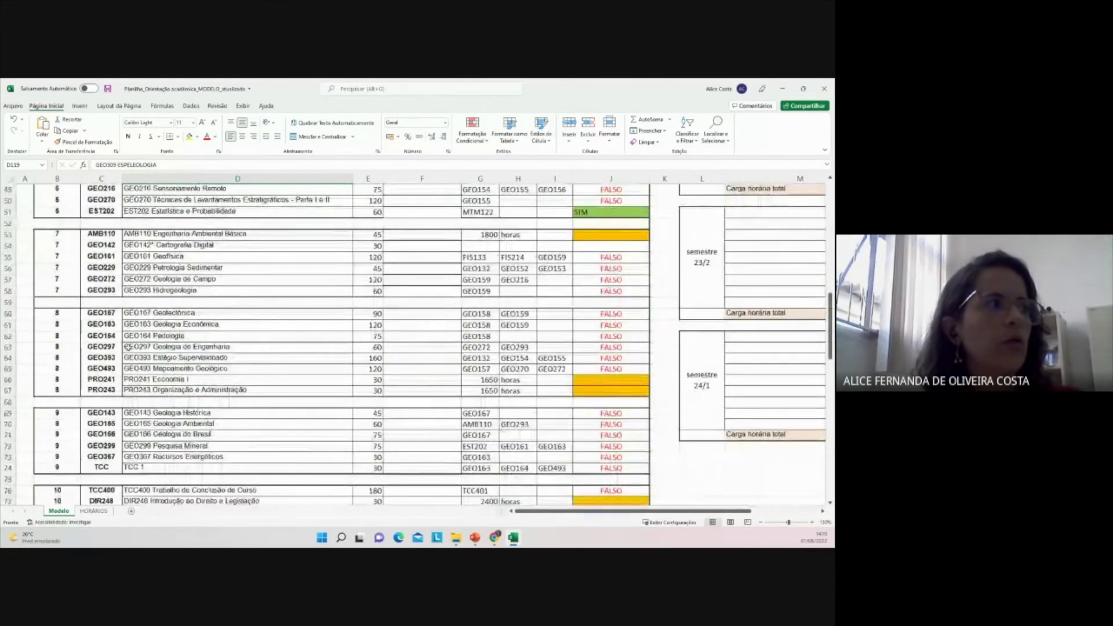
pyautogui.scroll(20, 127, 347)
pyautogui.scroll(1, 128, 347)
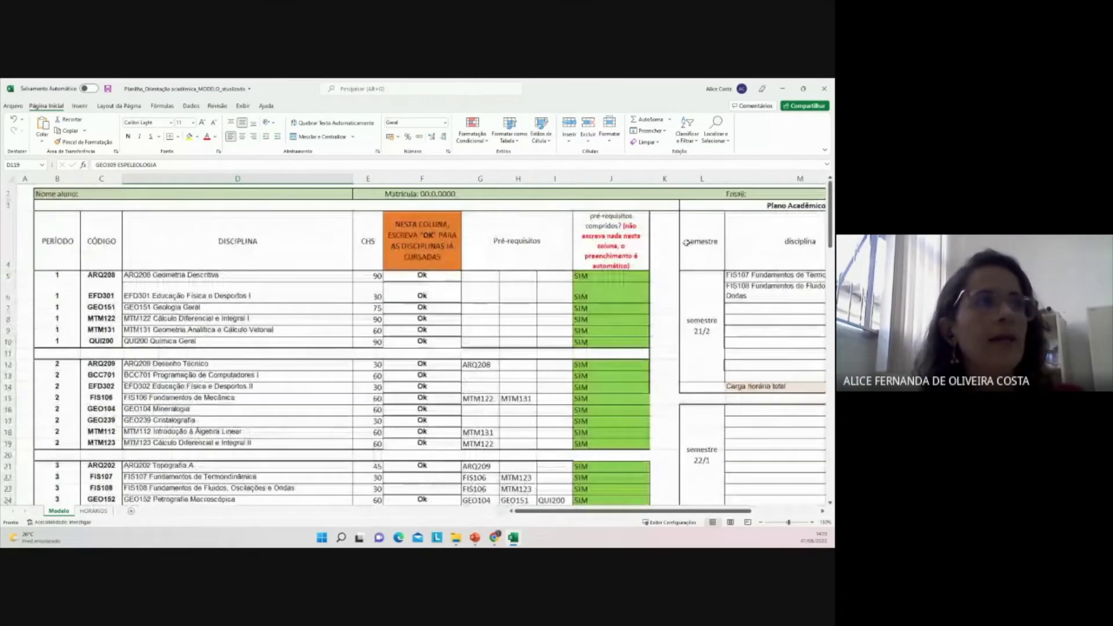
# Clear the Ok marks of all period 1 and period 2 courses in the completed-courses column
pyautogui.click(605, 276)
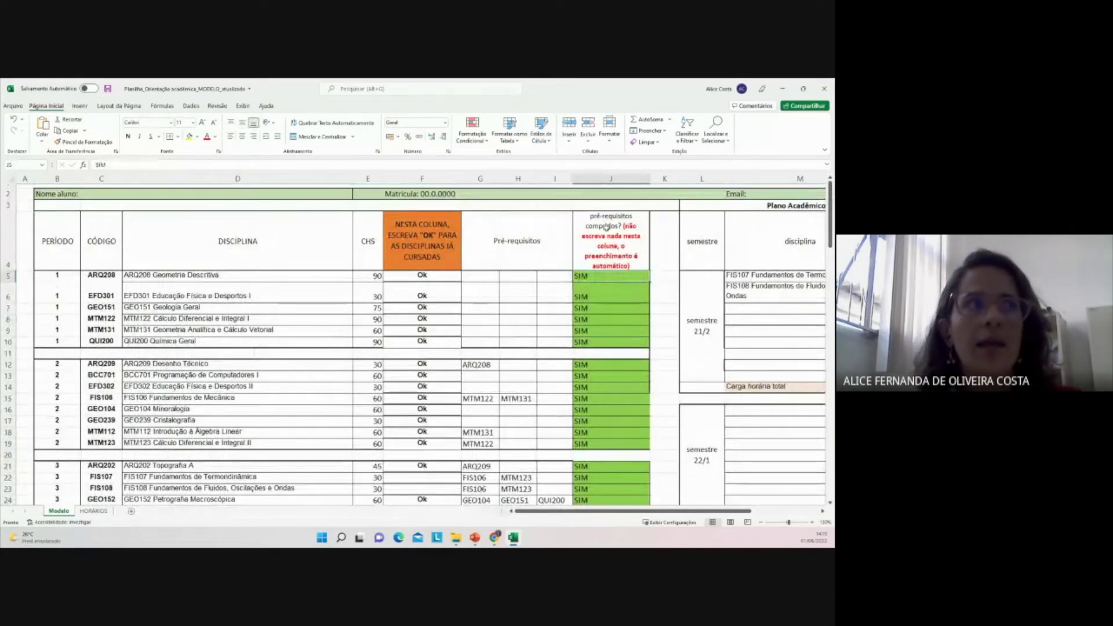
pyautogui.click(442, 277)
pyautogui.moveTo(442, 277); pyautogui.dragTo(421, 442)
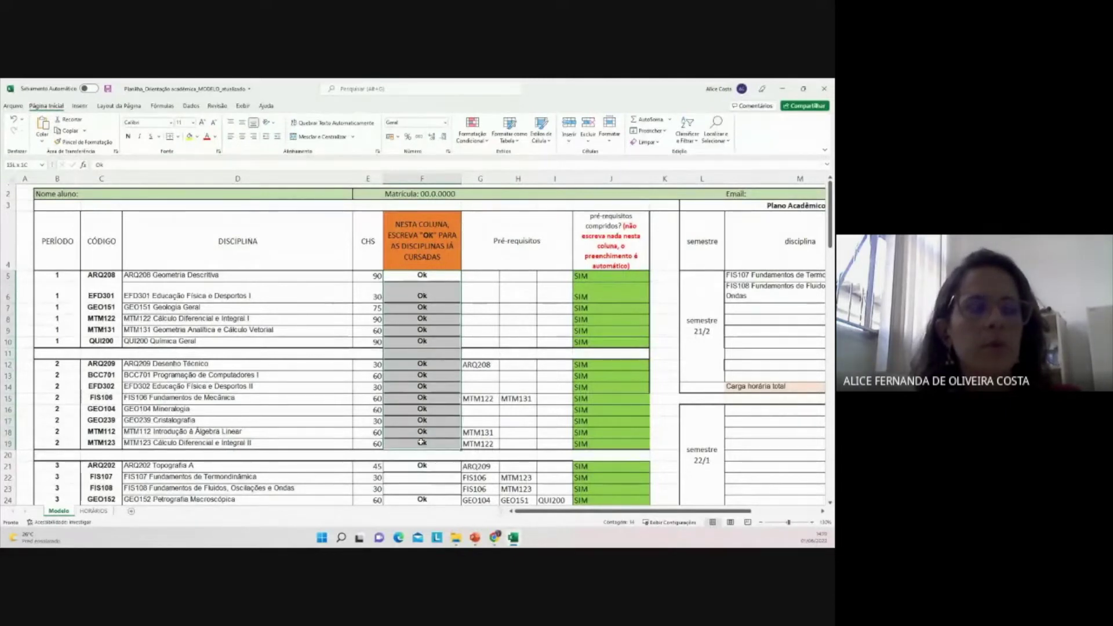
pyautogui.click(430, 353)
pyautogui.moveTo(426, 274); pyautogui.dragTo(437, 342)
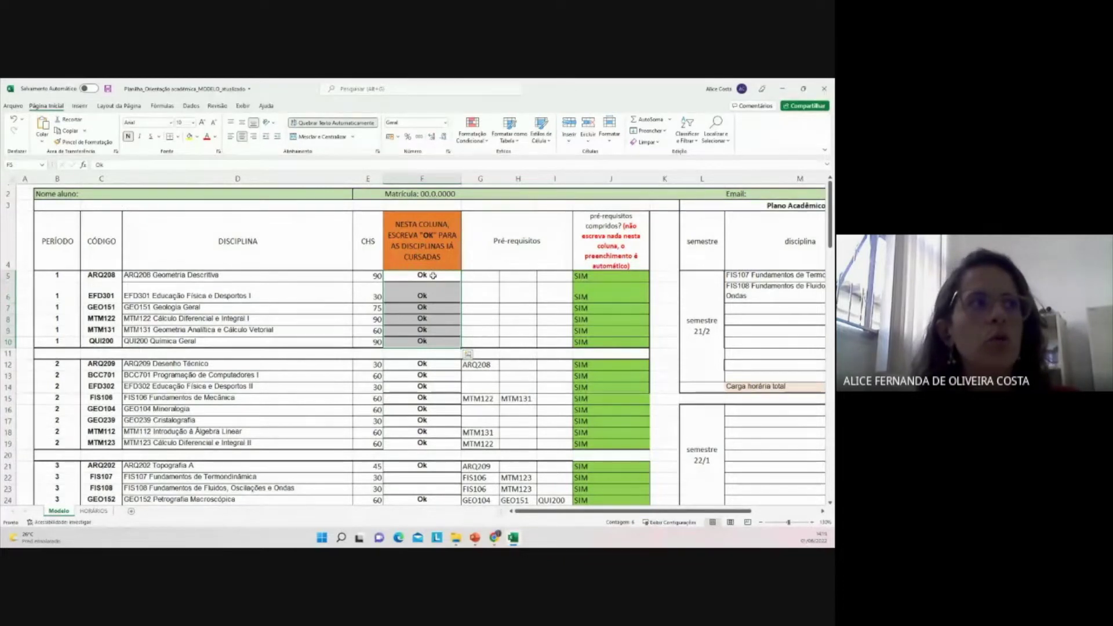
pyautogui.moveTo(430, 283); pyautogui.dragTo(431, 344)
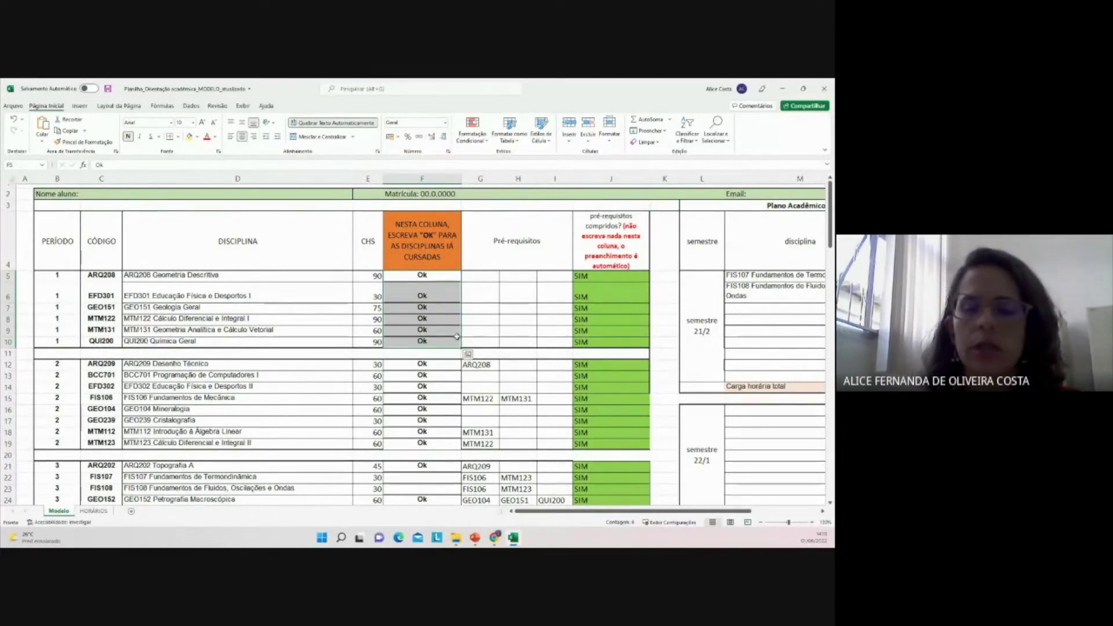
pyautogui.press('Delete')
pyautogui.moveTo(432, 365); pyautogui.dragTo(434, 443)
pyautogui.press('Delete')
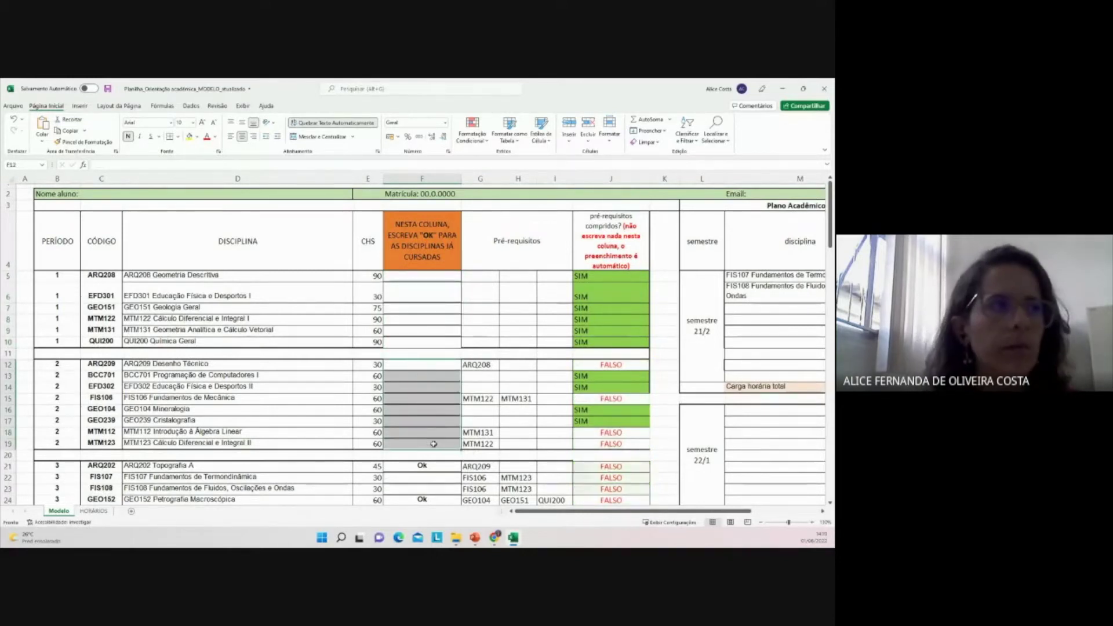
# Enter Ok for ARQ208 Geometria Descritiva and fill it down to all period 1 courses through QUI200
pyautogui.scroll(-1, 419, 435)
pyautogui.scroll(-3, 420, 435)
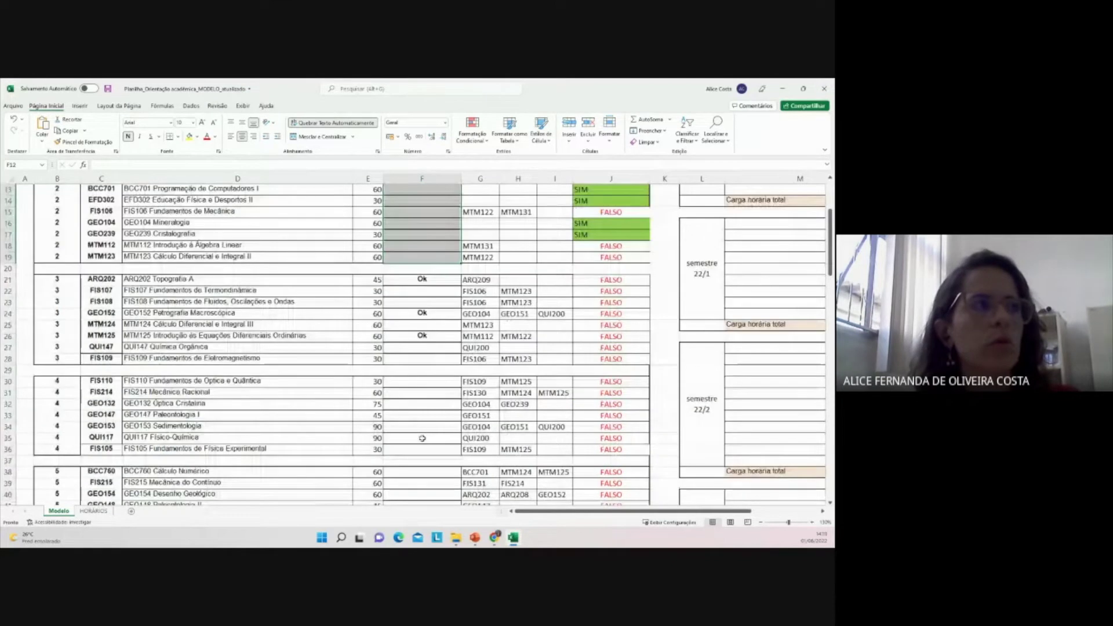
pyautogui.scroll(4, 426, 348)
pyautogui.click(431, 280)
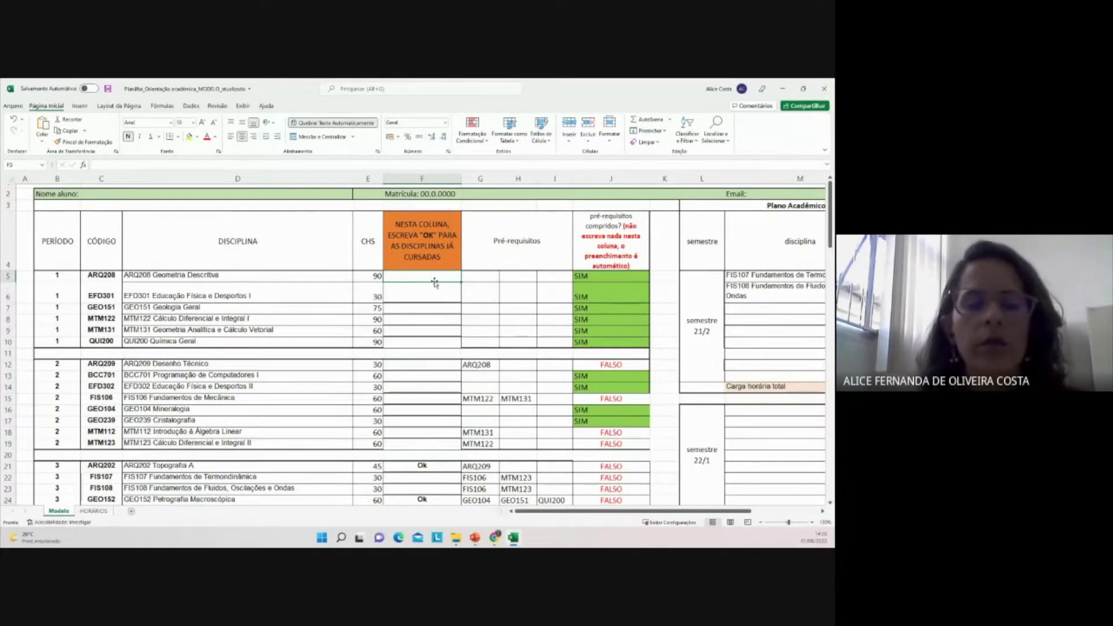
pyautogui.write('Ok')
pyautogui.click(423, 280)
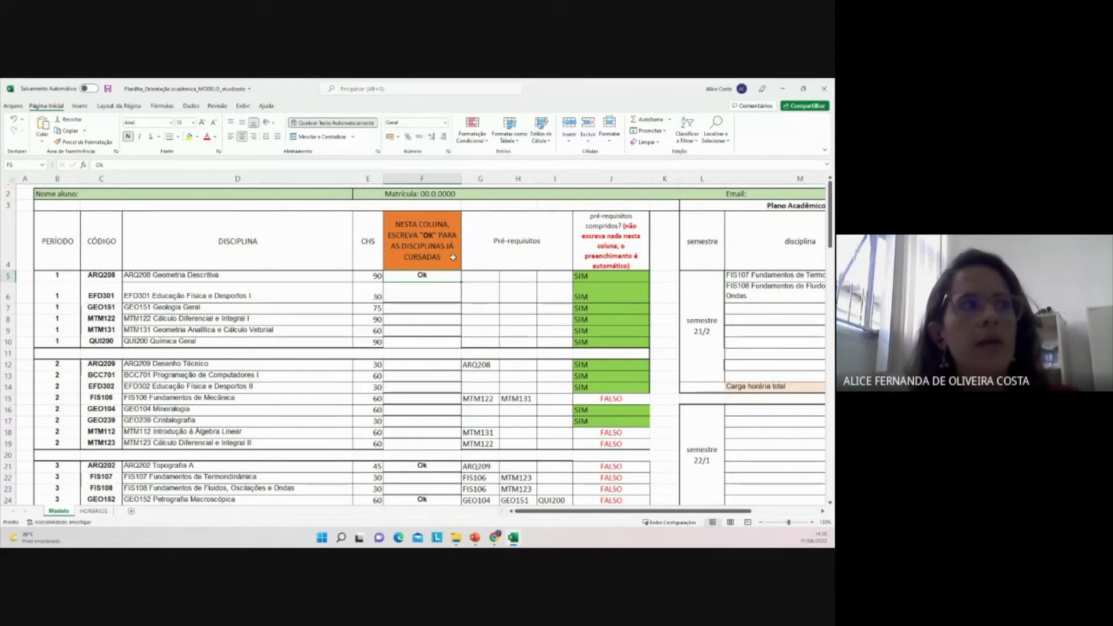
pyautogui.moveTo(459, 284); pyautogui.dragTo(459, 346)
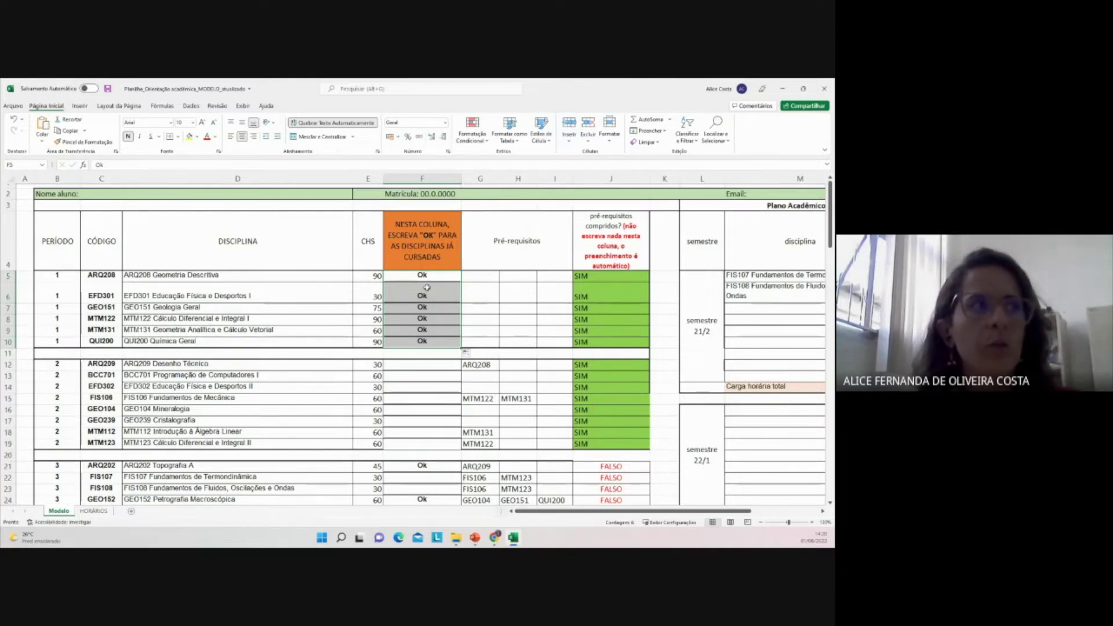
# Examine the prerequisites-met column for the period 2 courses and compare it with the courses of periods 3 and 4
pyautogui.click(604, 363)
pyautogui.moveTo(604, 363); pyautogui.dragTo(603, 447)
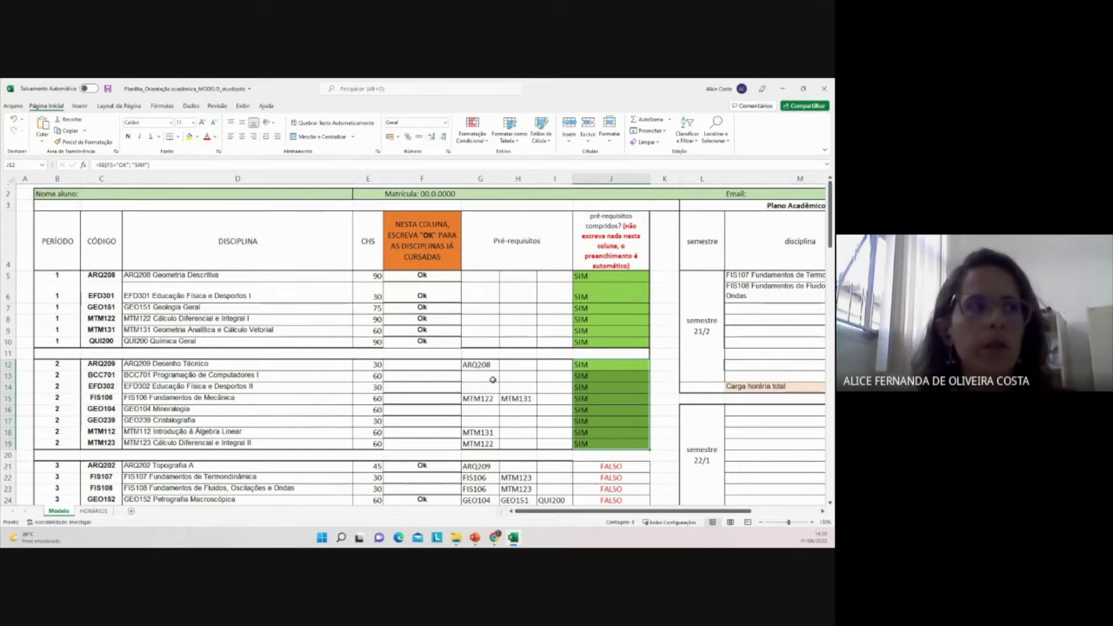
pyautogui.scroll(-3, 466, 381)
pyautogui.scroll(-1, 592, 453)
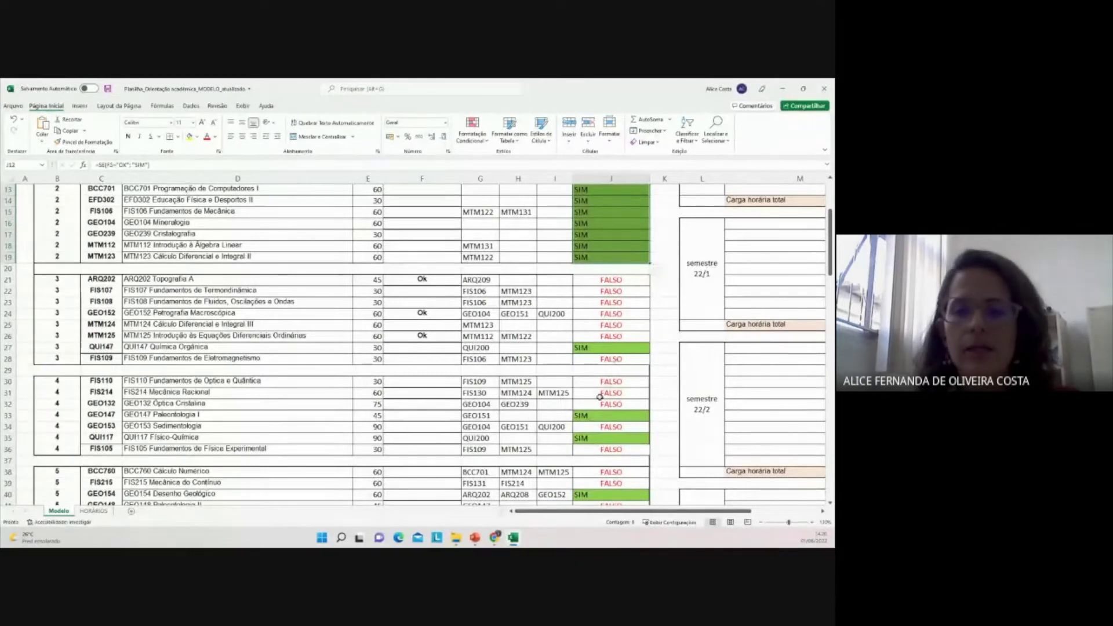
pyautogui.scroll(3, 607, 422)
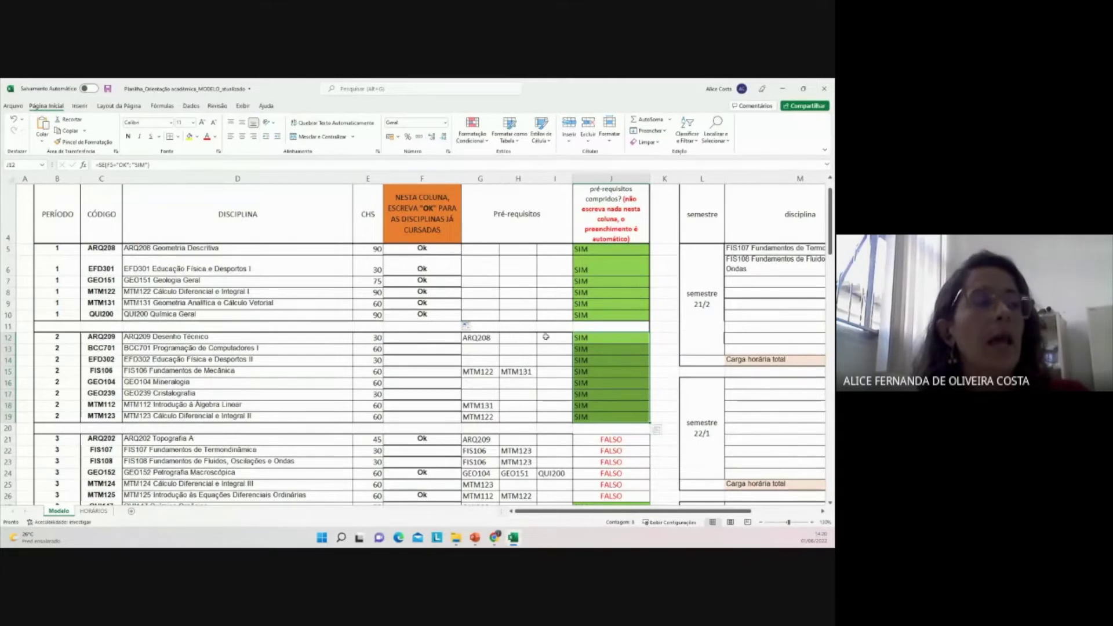
pyautogui.scroll(-1, 408, 343)
pyautogui.scroll(2, 400, 359)
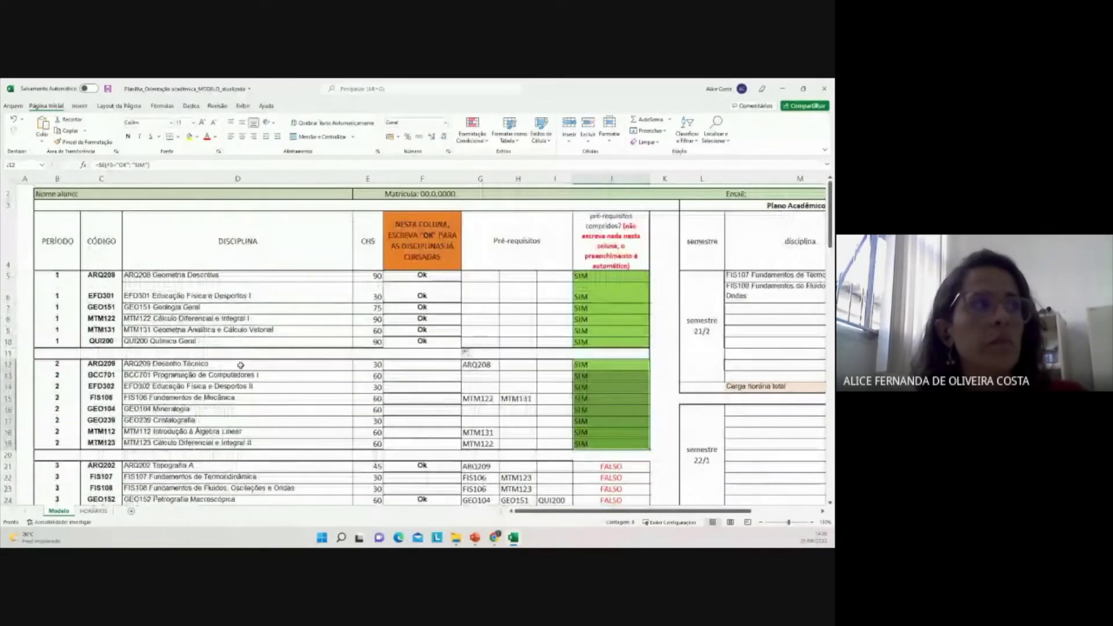
pyautogui.scroll(-3, 482, 261)
pyautogui.scroll(-1, 482, 261)
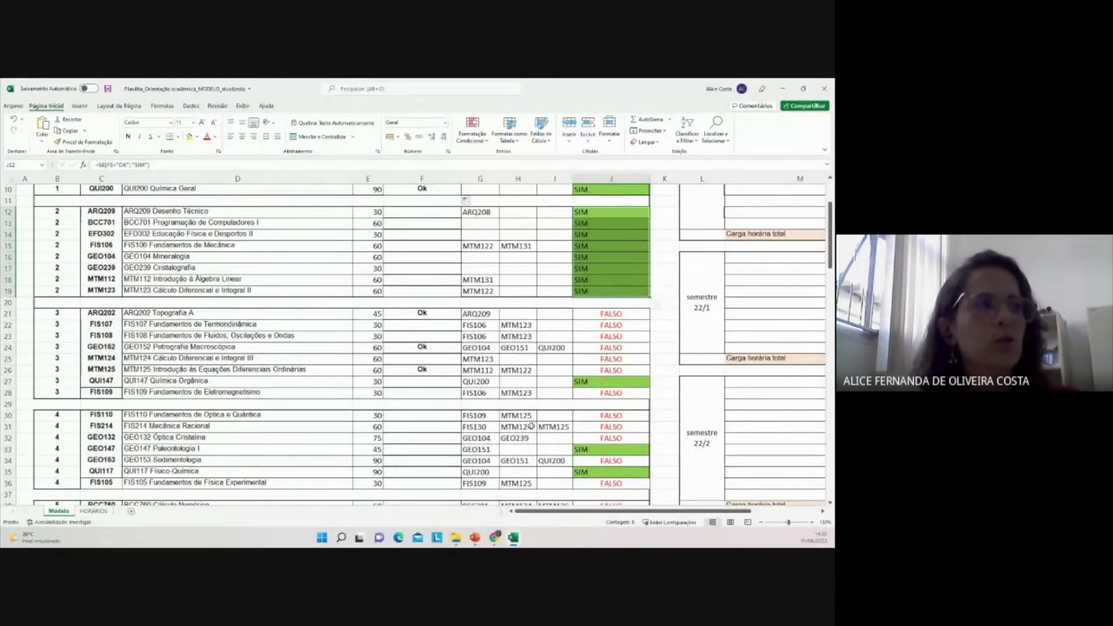
pyautogui.scroll(3, 535, 417)
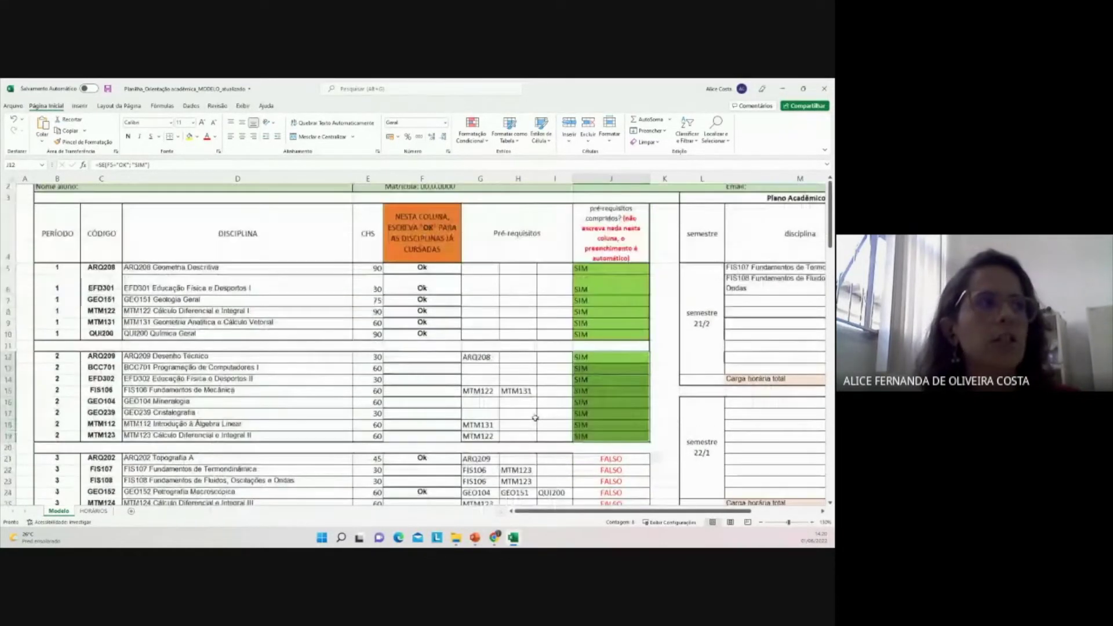
# Enter Ok for ARQ209 Desenho Técnico and fill it down to all period 2 courses through MTM123
pyautogui.click(422, 365)
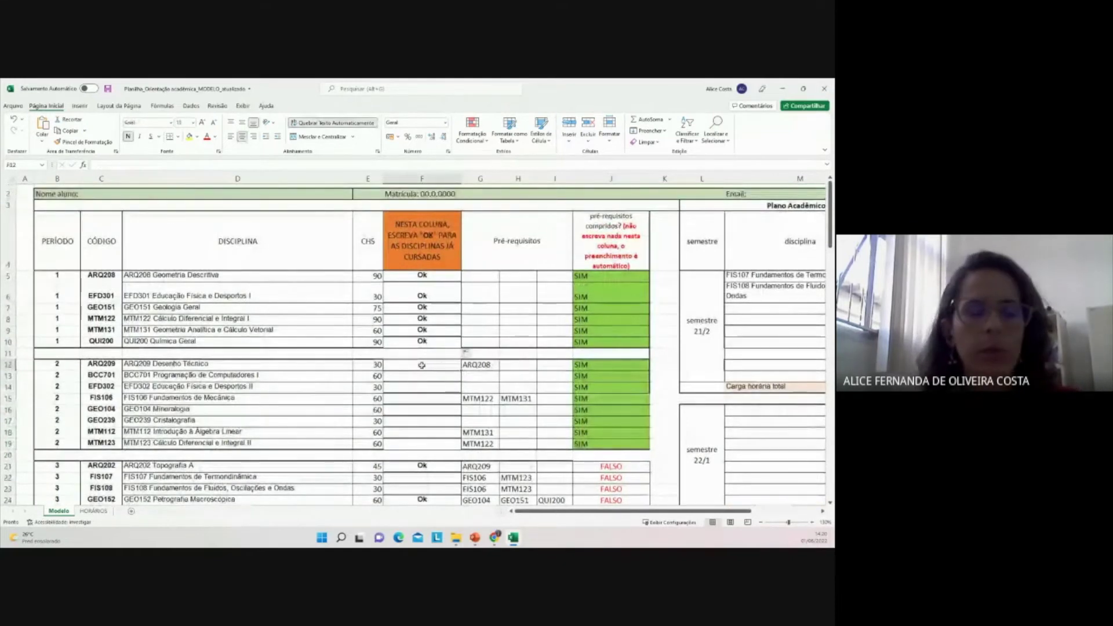
pyautogui.write('Ok')
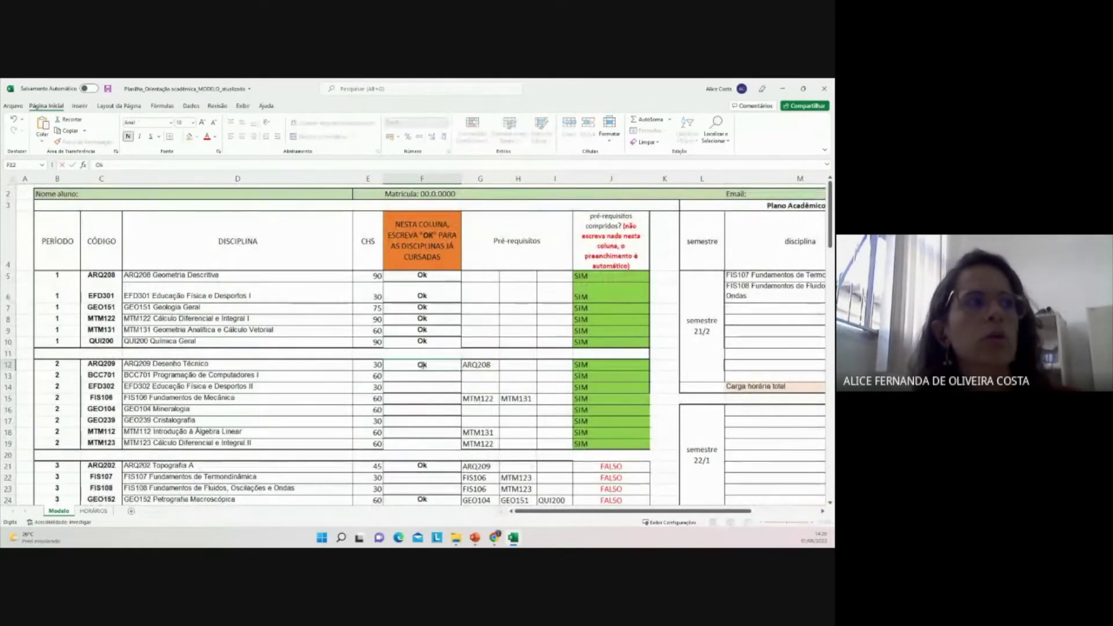
pyautogui.press('Return')
pyautogui.click(422, 365)
pyautogui.moveTo(463, 371); pyautogui.dragTo(461, 450)
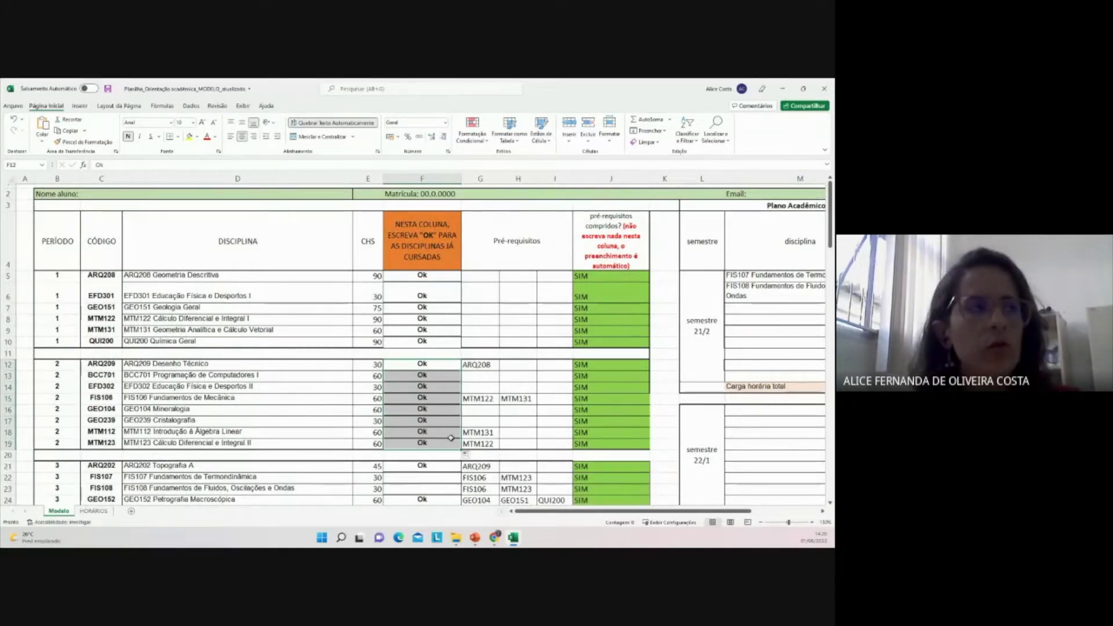
# Check which period 3 courses are not yet completed and the prerequisite status of FIS110 and FIS214 in period 4
pyautogui.scroll(-1, 451, 438)
pyautogui.scroll(-2, 451, 438)
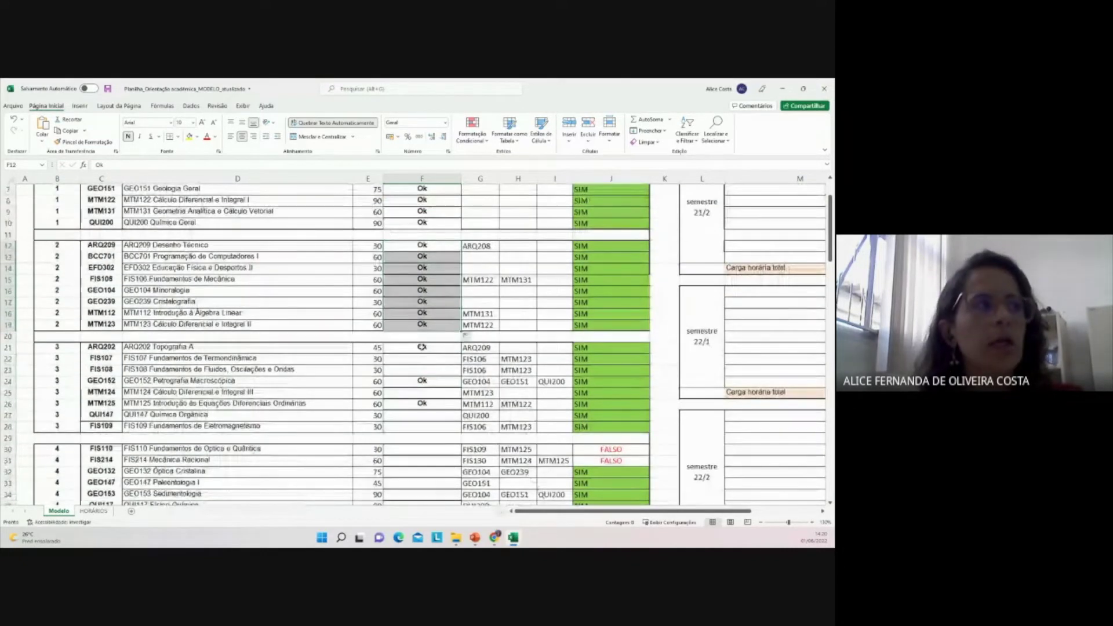
pyautogui.click(425, 361)
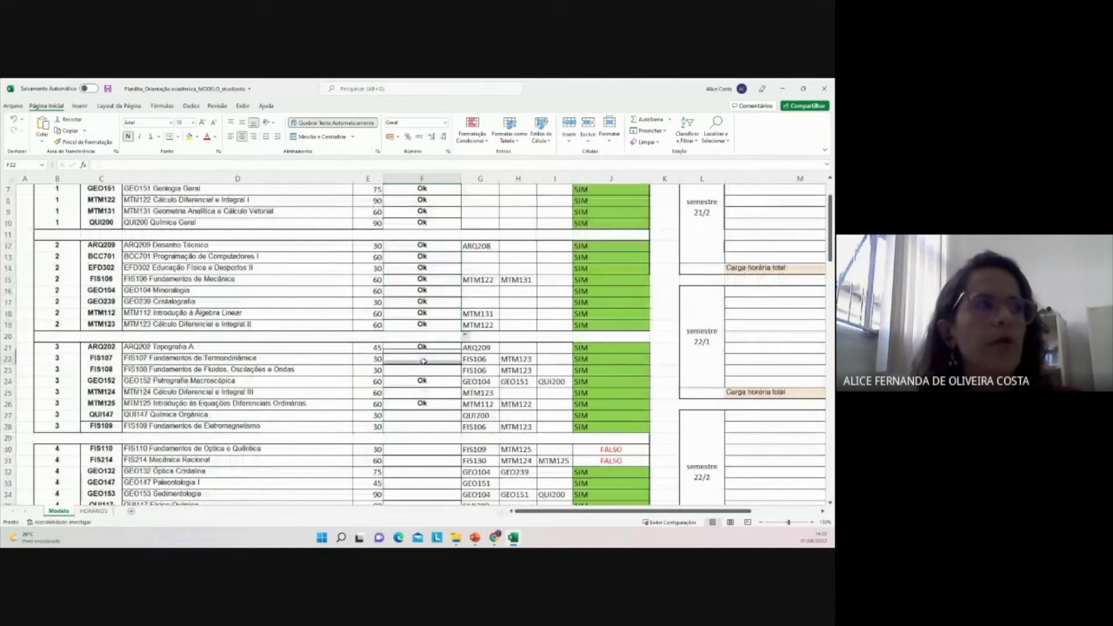
pyautogui.click(425, 372)
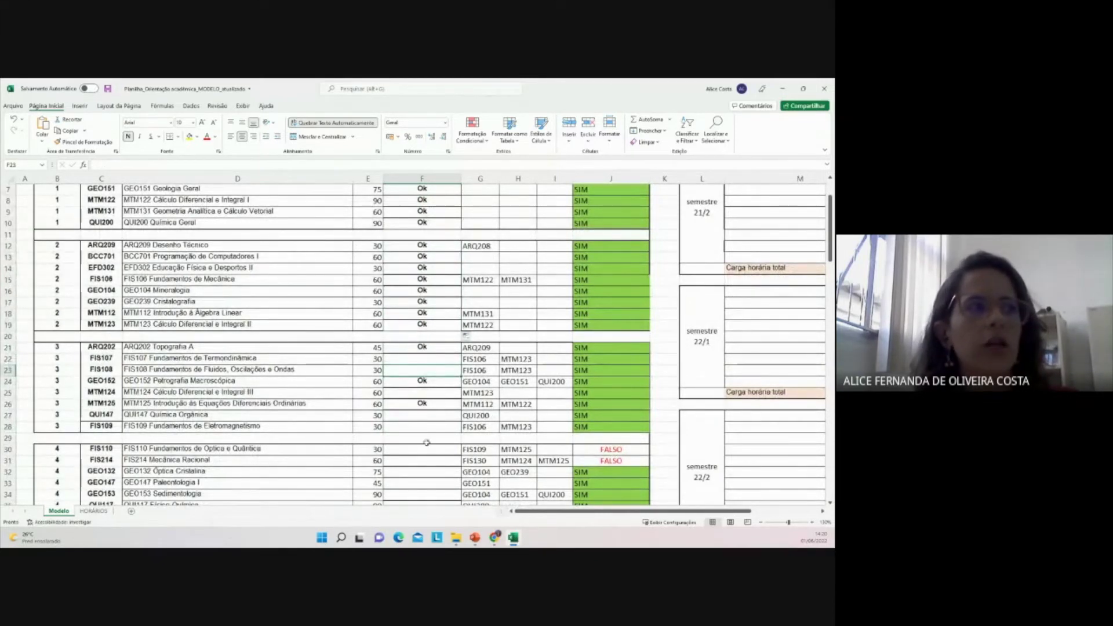
pyautogui.scroll(-1, 589, 450)
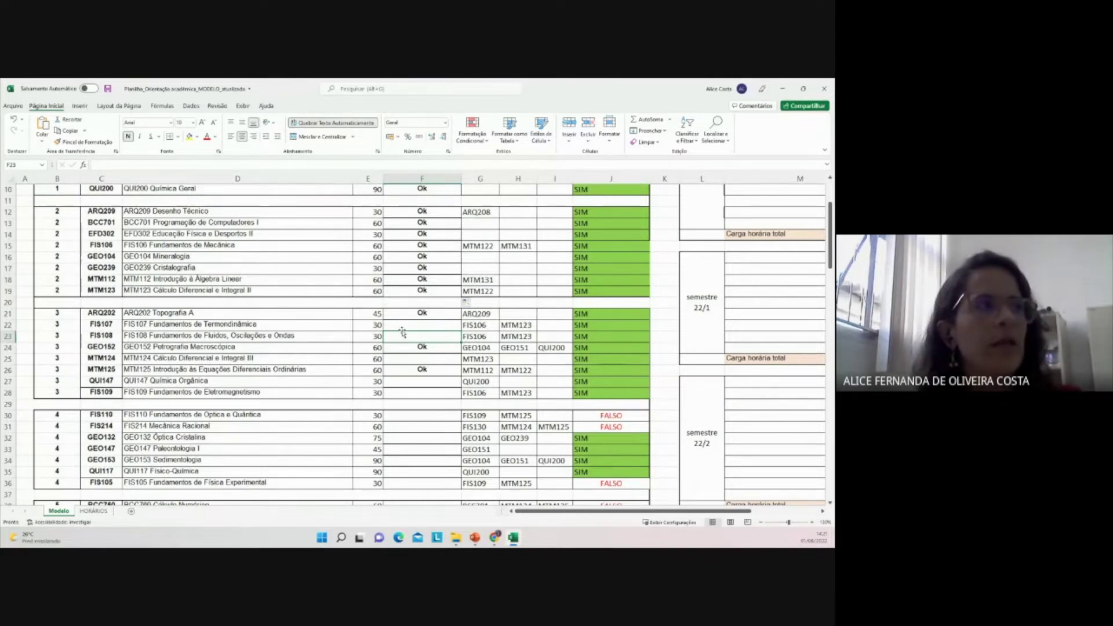
pyautogui.moveTo(403, 328); pyautogui.dragTo(404, 344)
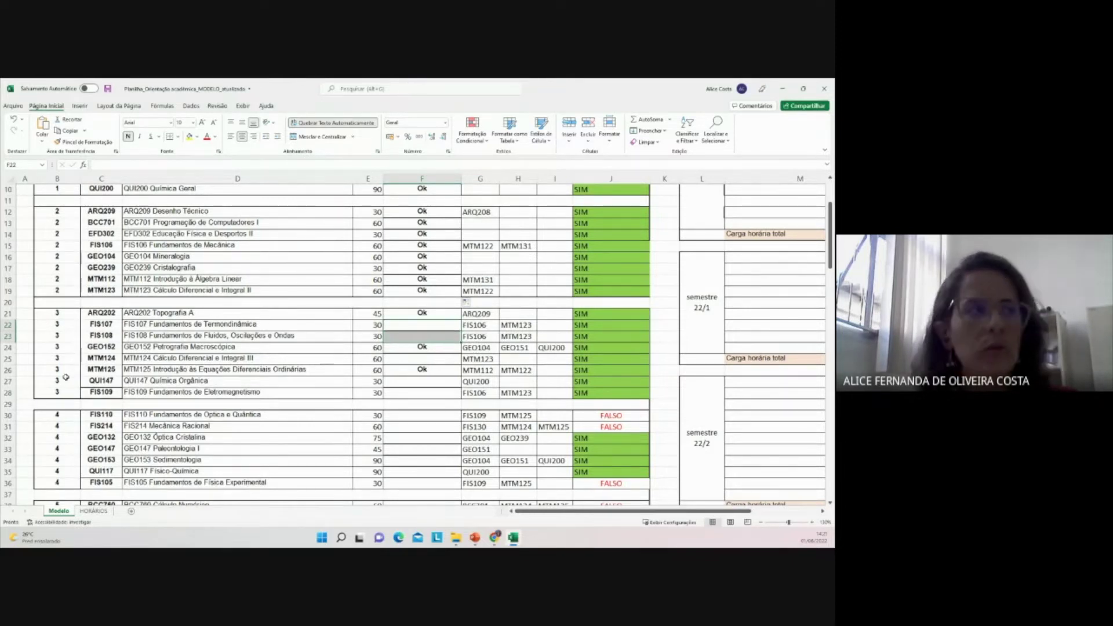
pyautogui.moveTo(431, 416); pyautogui.dragTo(432, 430)
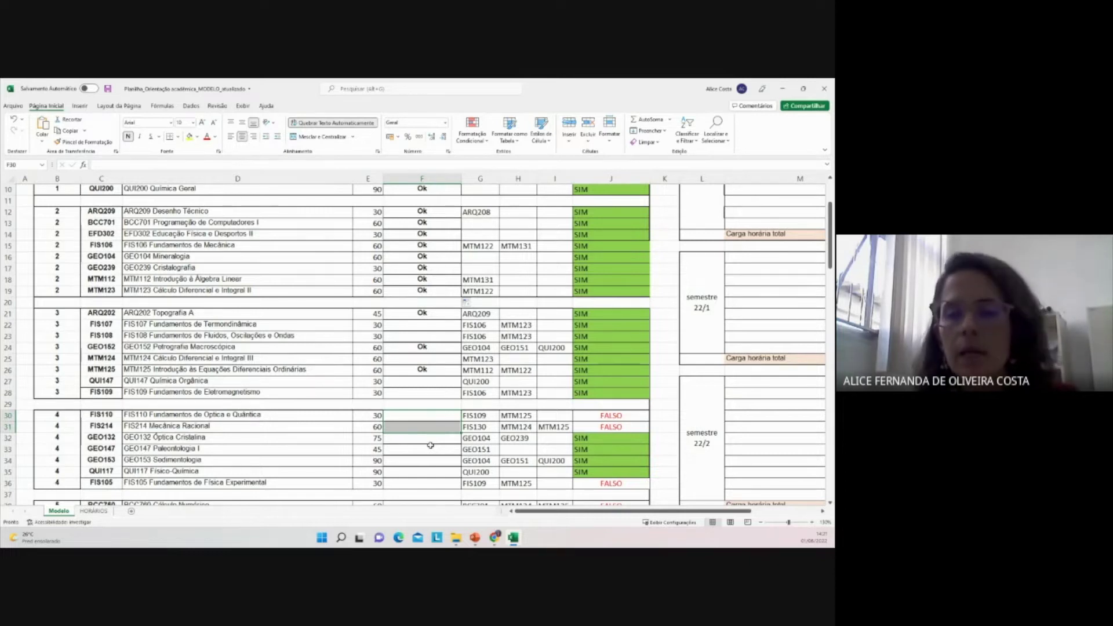
# Review the Plano Acadêmico table, comparing the courses planned for semestre 21/2 and the following semesters with the prerequisite status
pyautogui.scroll(3, 430, 445)
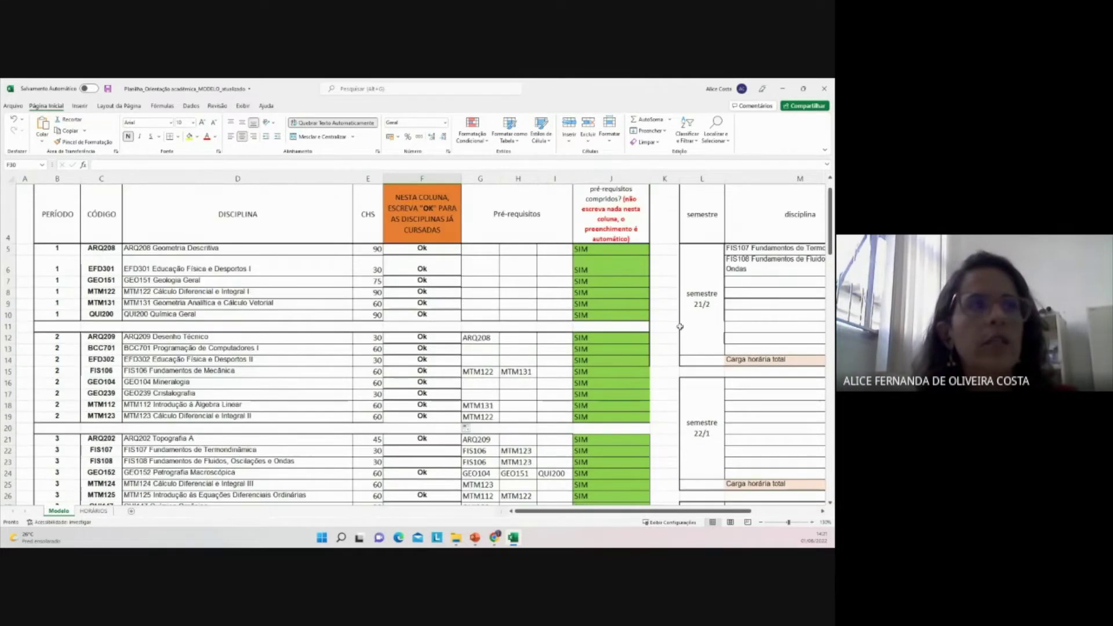
pyautogui.moveTo(593, 511); pyautogui.dragTo(652, 512)
pyautogui.scroll(1, 449, 203)
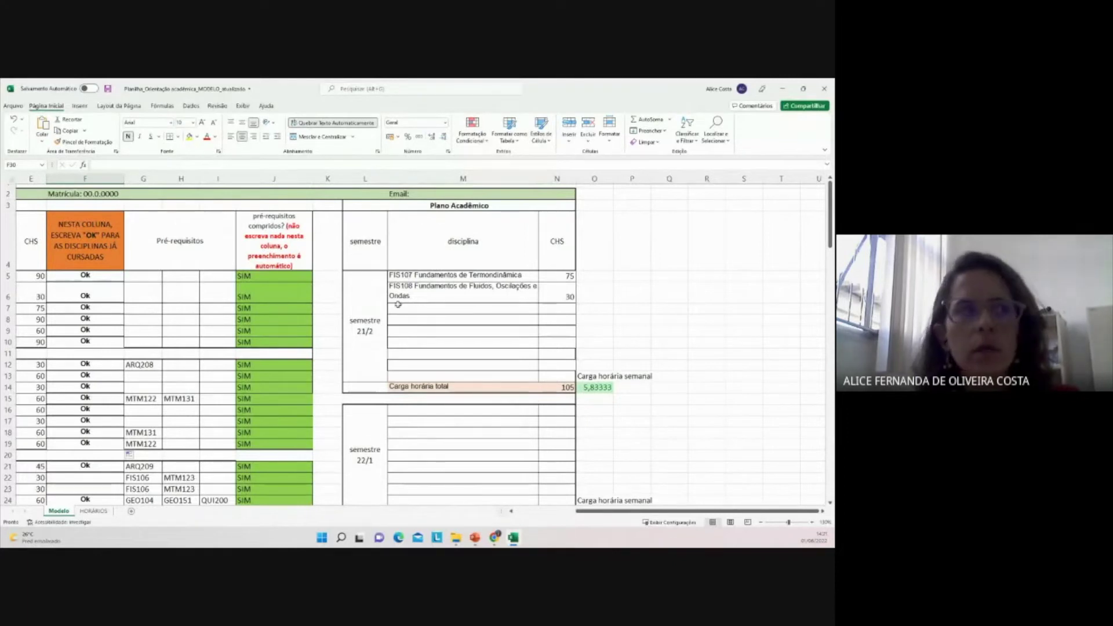
pyautogui.click(361, 331)
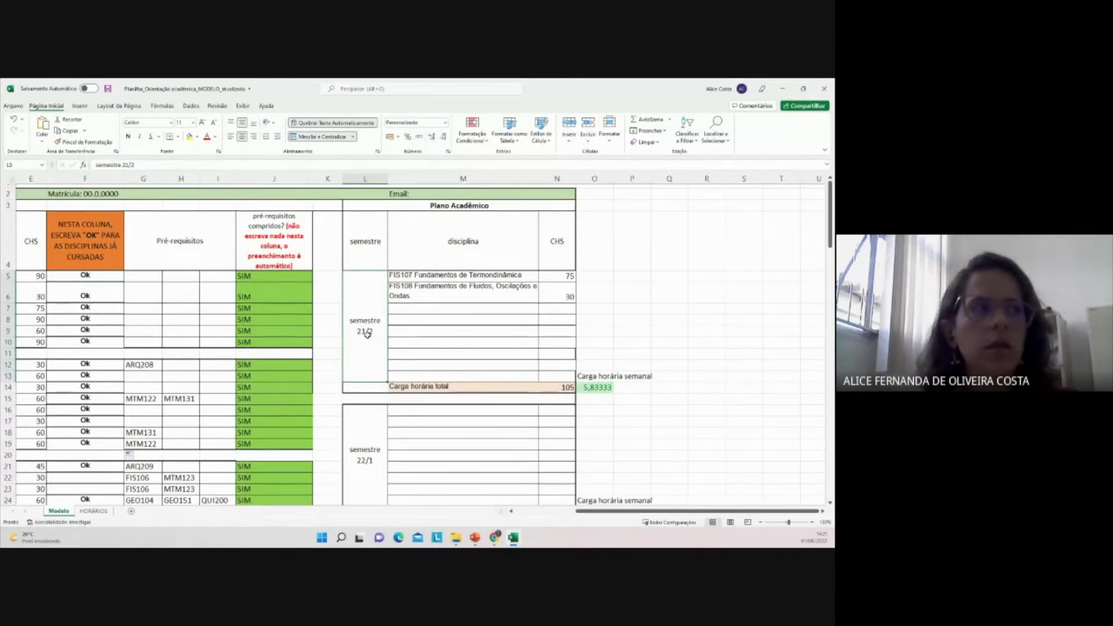
pyautogui.scroll(-1, 366, 343)
pyautogui.scroll(-3, 367, 343)
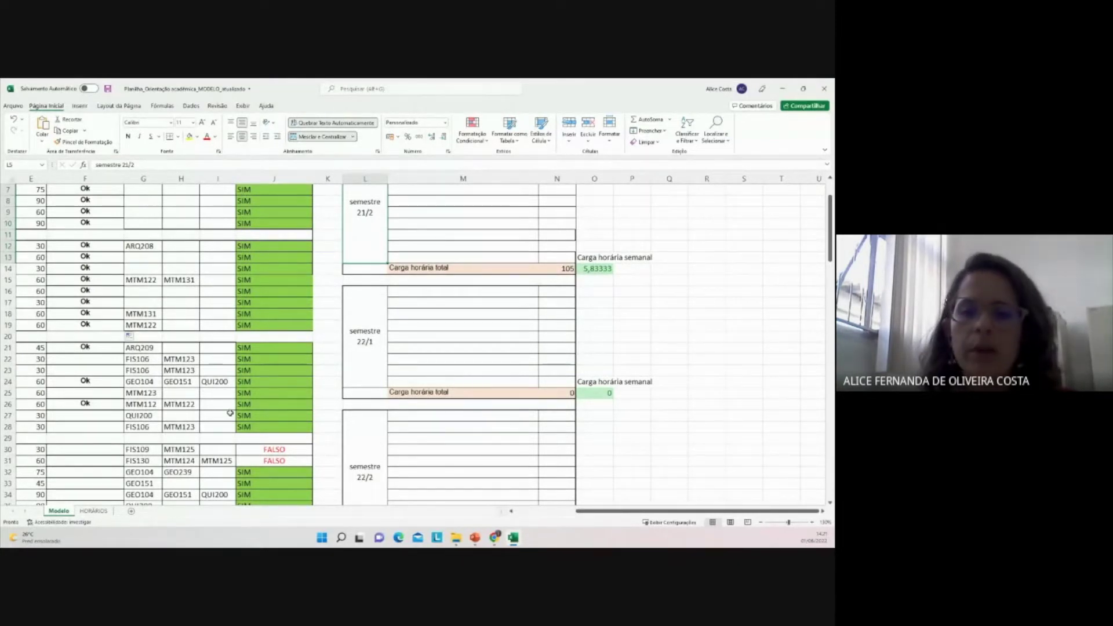
pyautogui.scroll(2, 230, 412)
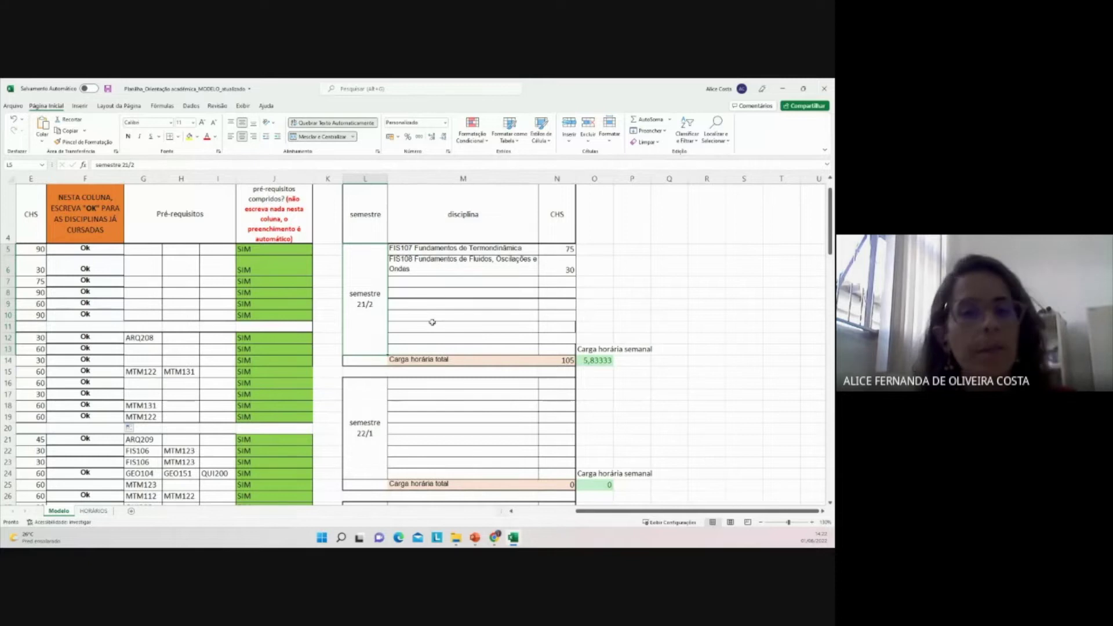
# Examine the Plano Acadêmico blocks for semestres 22/1, 22/2 and 23/1 alongside the prerequisite status of the courses
pyautogui.scroll(-4, 443, 280)
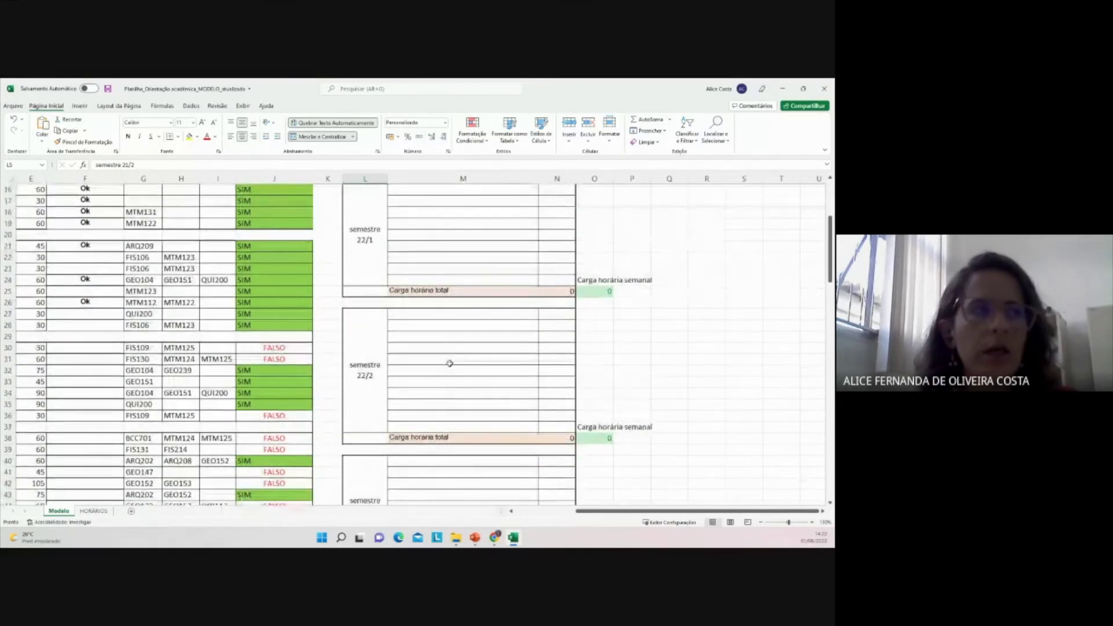
pyautogui.scroll(-1, 449, 363)
pyautogui.scroll(-1, 457, 389)
pyautogui.scroll(-1, 457, 389)
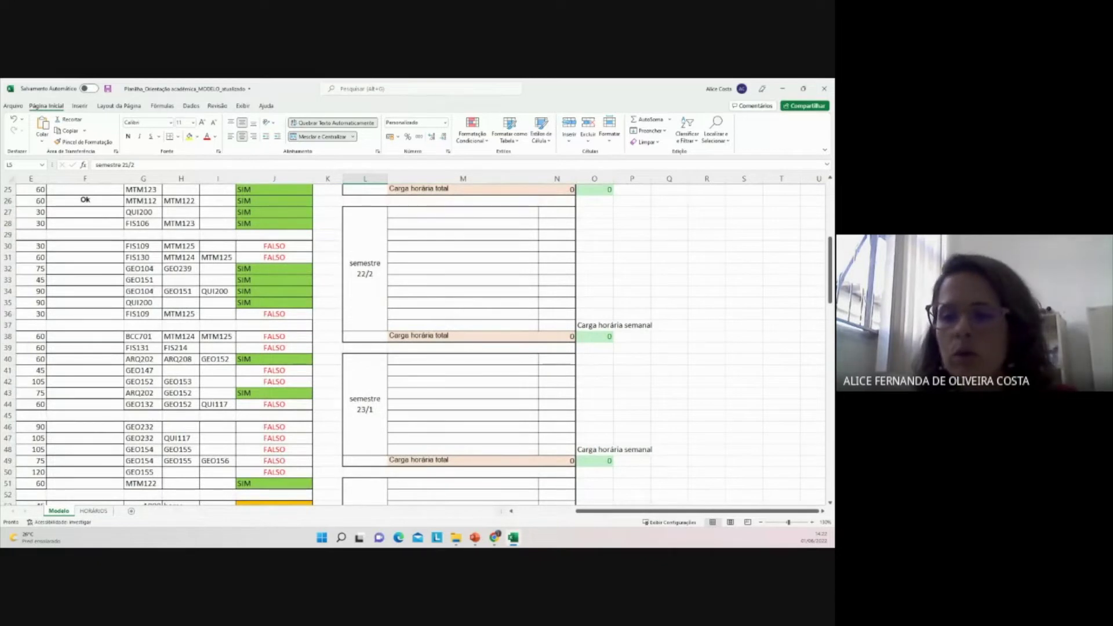
pyautogui.scroll(4, 429, 334)
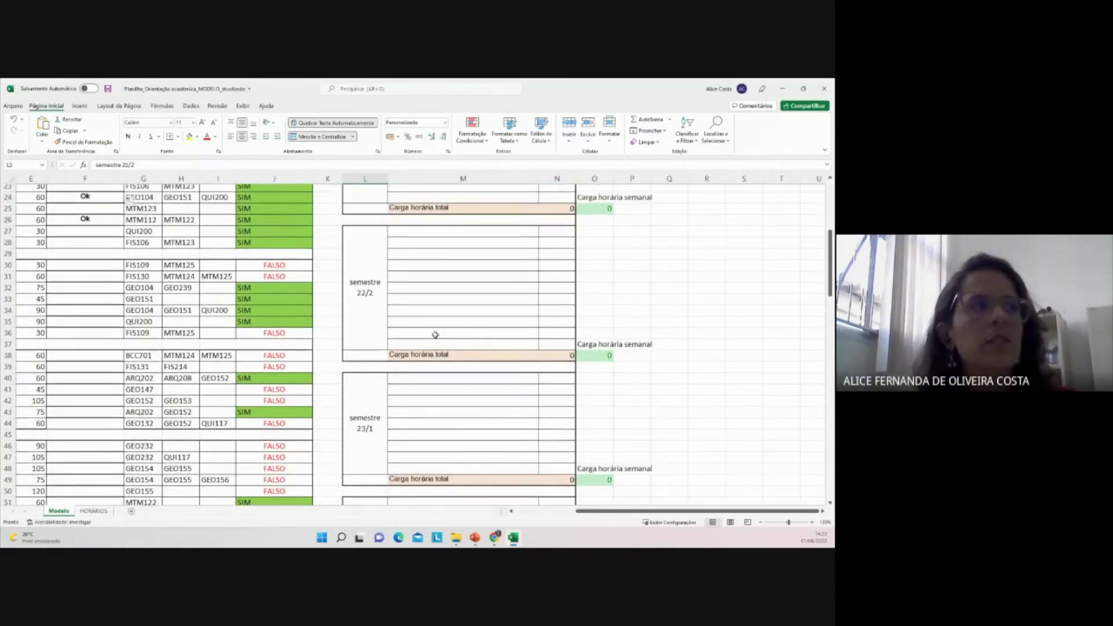
pyautogui.scroll(-1, 422, 335)
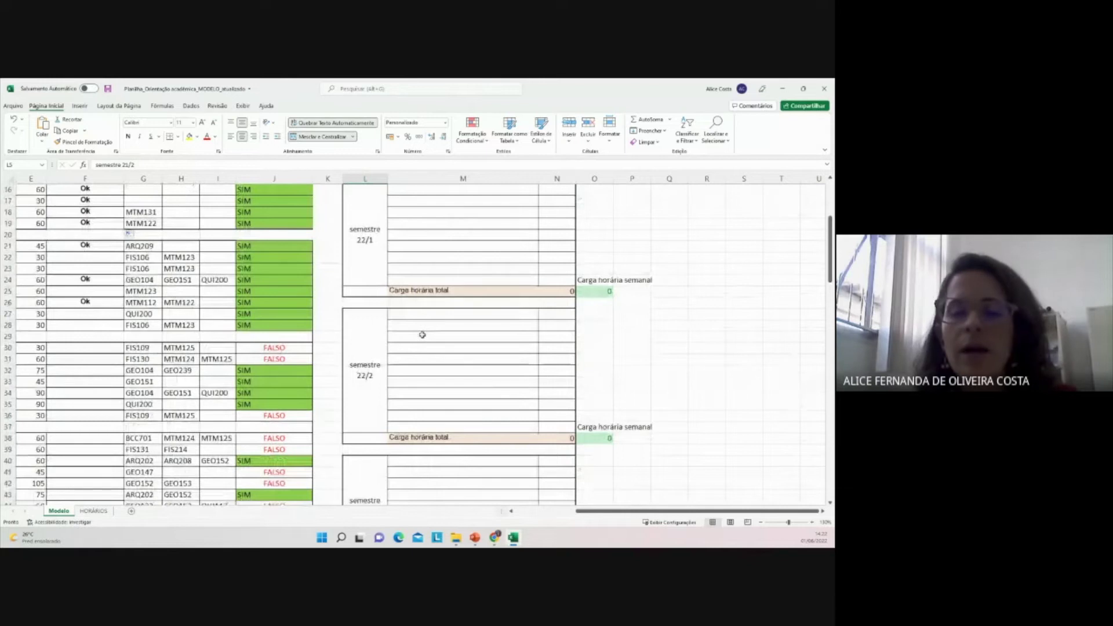
pyautogui.scroll(-1, 422, 334)
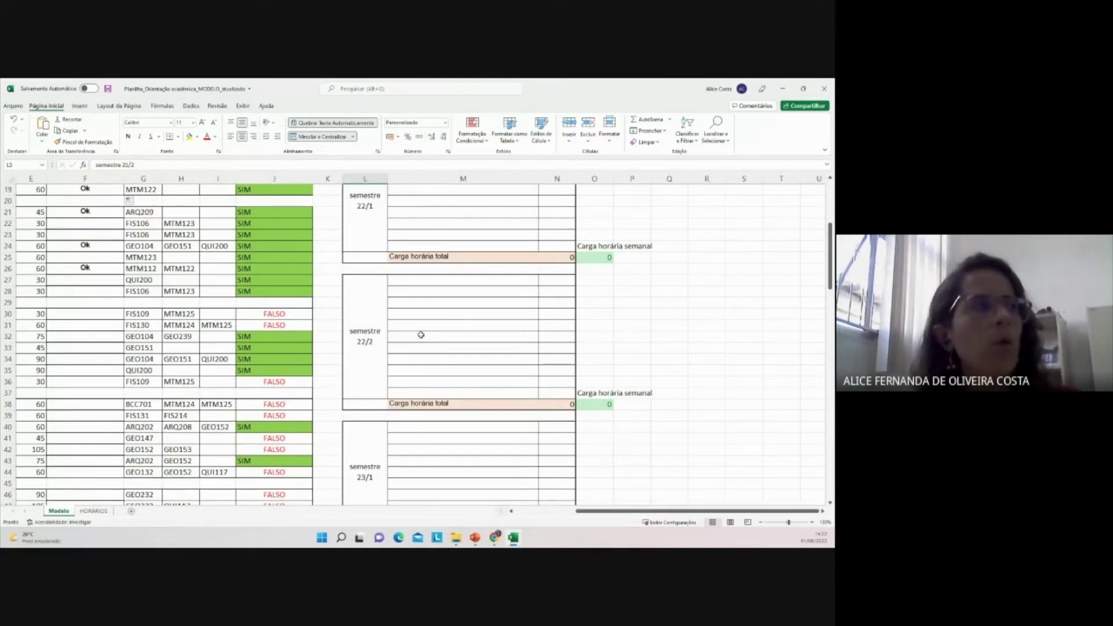
pyautogui.scroll(1, 438, 347)
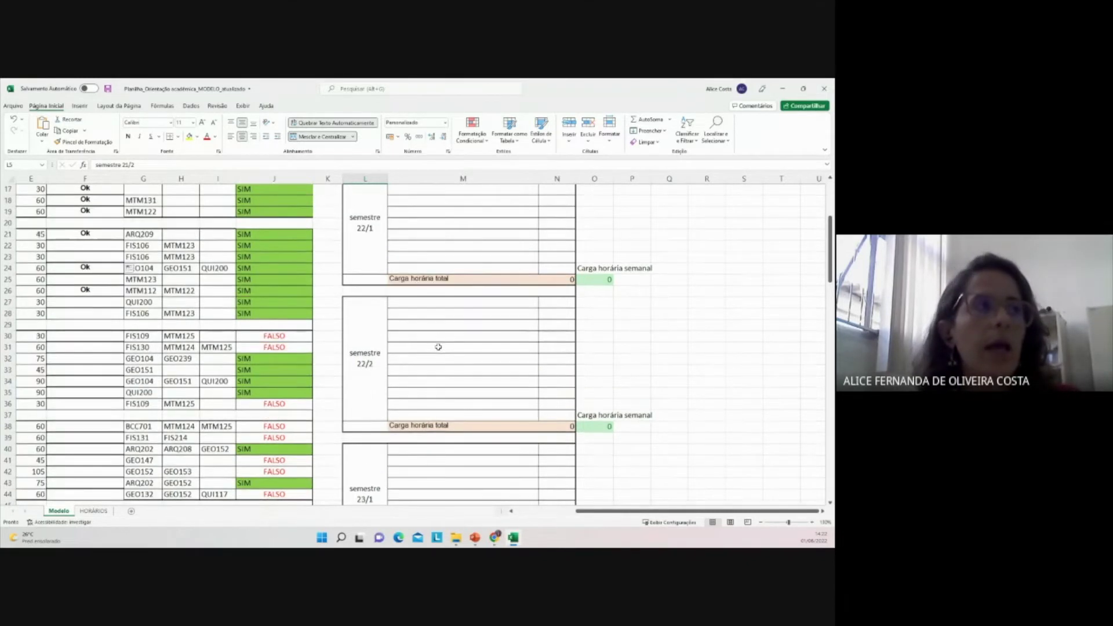
pyautogui.scroll(5, 439, 347)
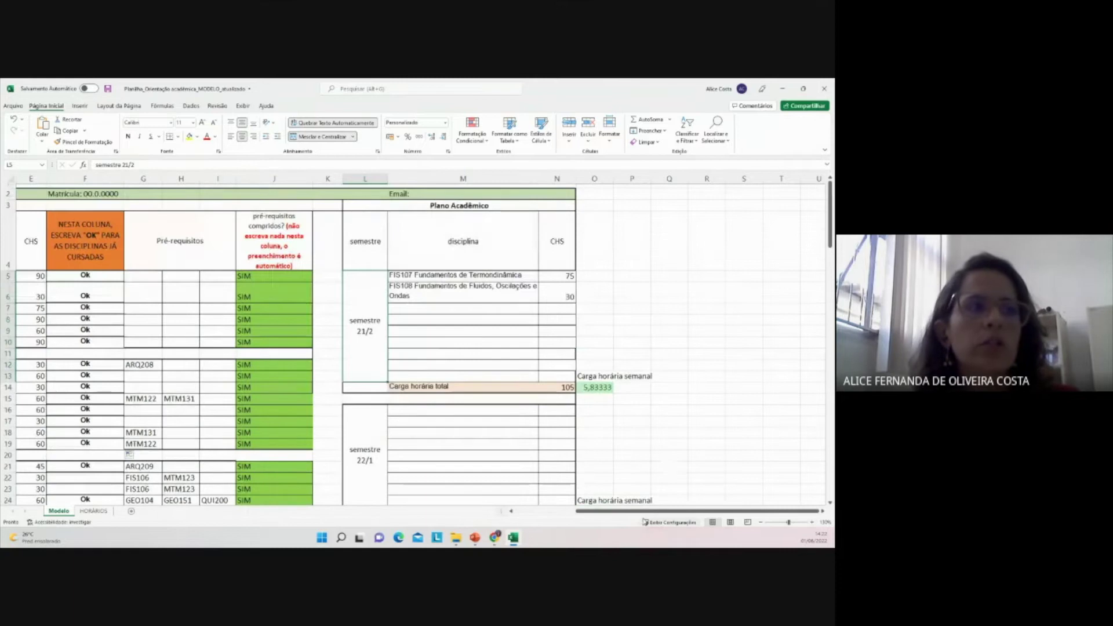
# Review the course list through period 10, the area for inserting completed electives and the Disciplinas Eletivas list with its prerequisites
pyautogui.hscroll(-3, 632, 514)
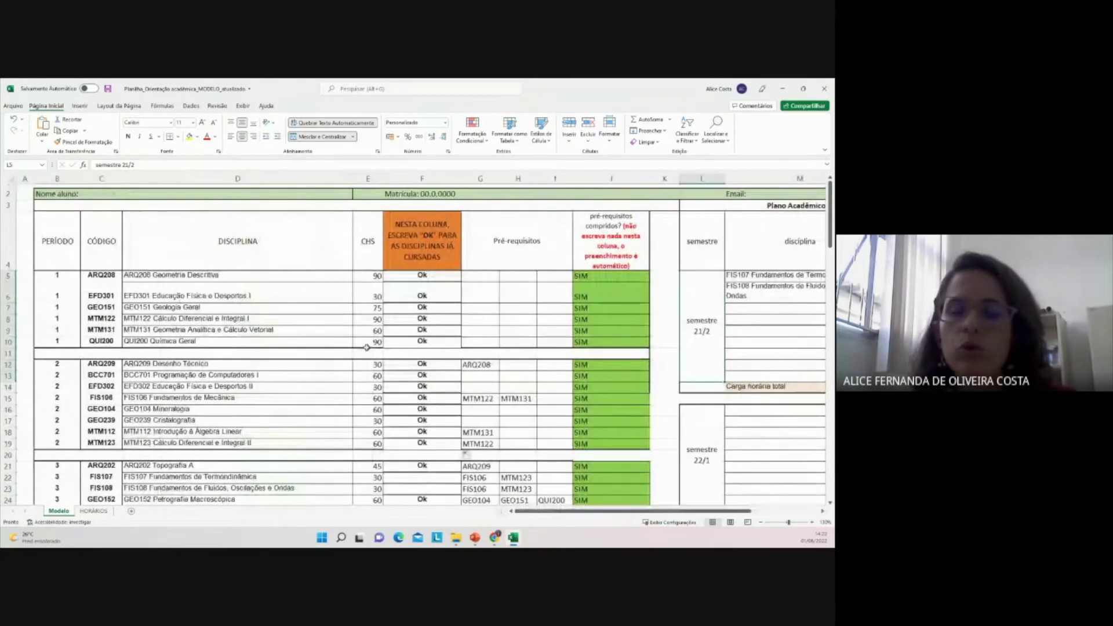
pyautogui.scroll(-8, 340, 355)
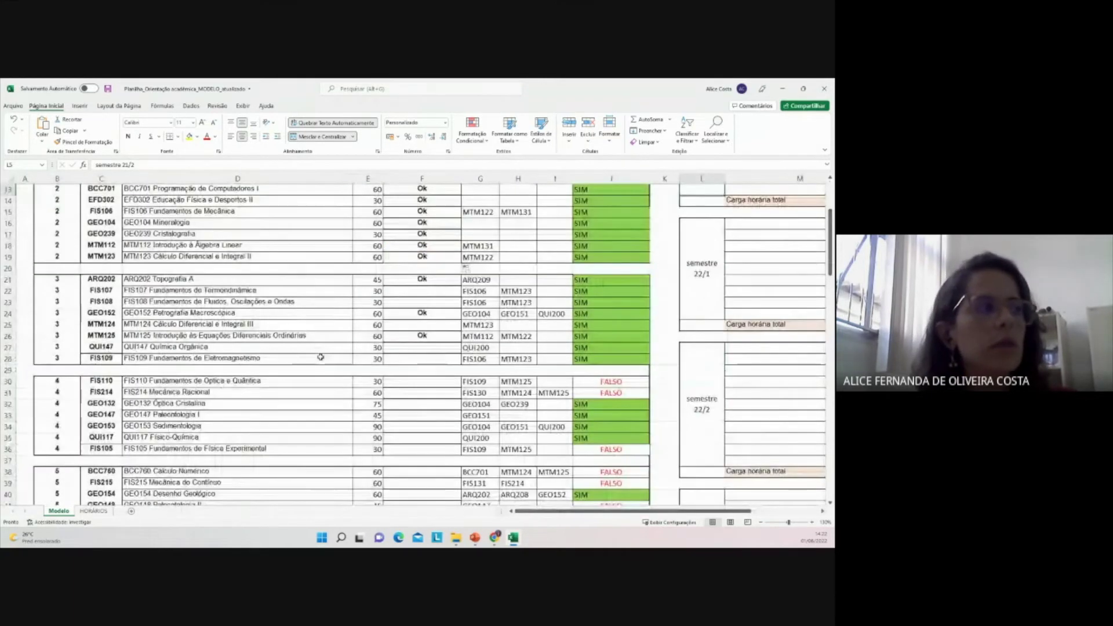
pyautogui.scroll(-5, 320, 357)
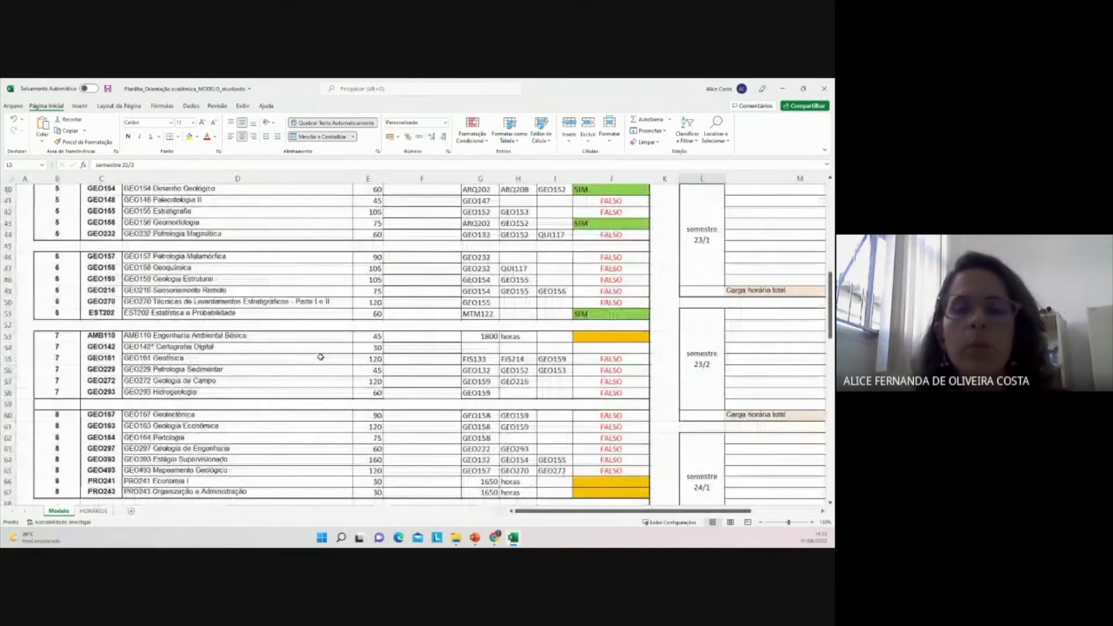
pyautogui.scroll(-2, 321, 358)
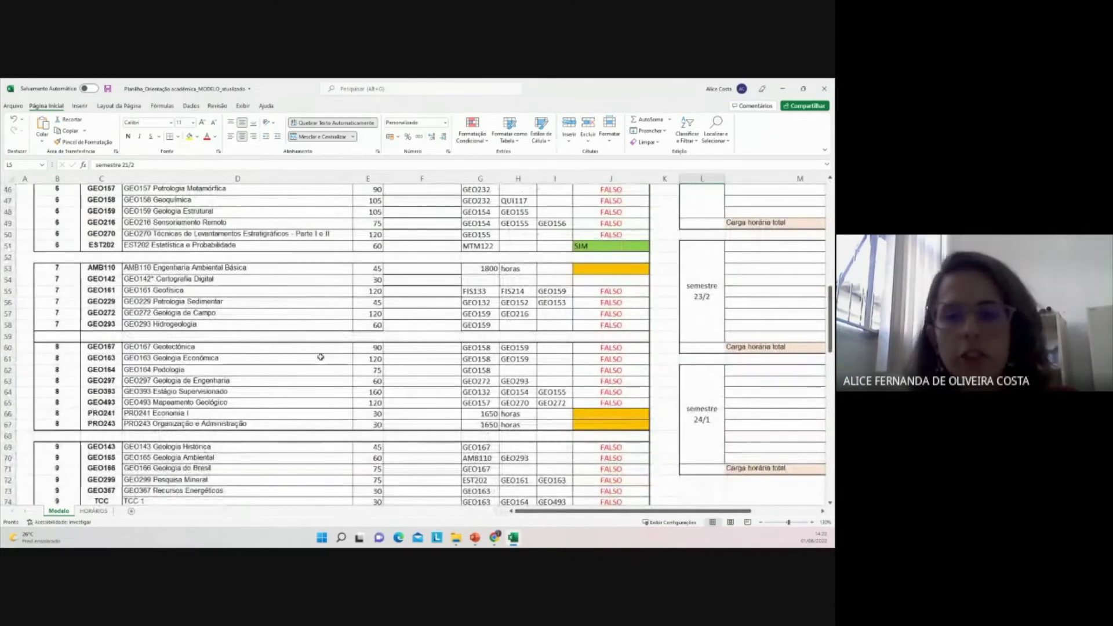
pyautogui.scroll(-8, 321, 357)
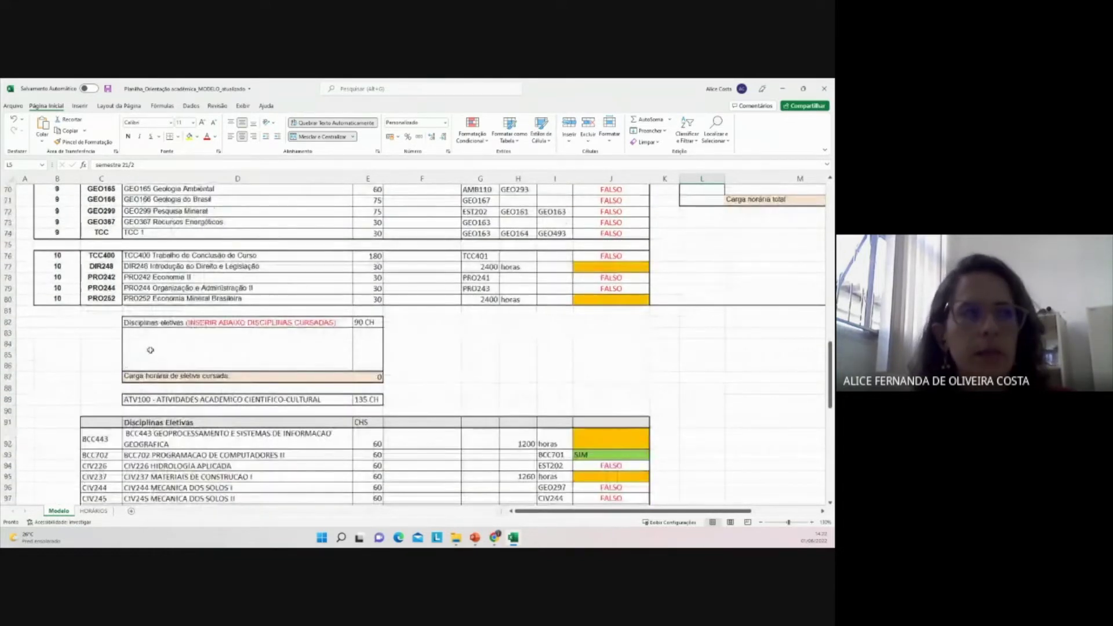
pyautogui.scroll(-2, 198, 374)
pyautogui.scroll(-2, 198, 374)
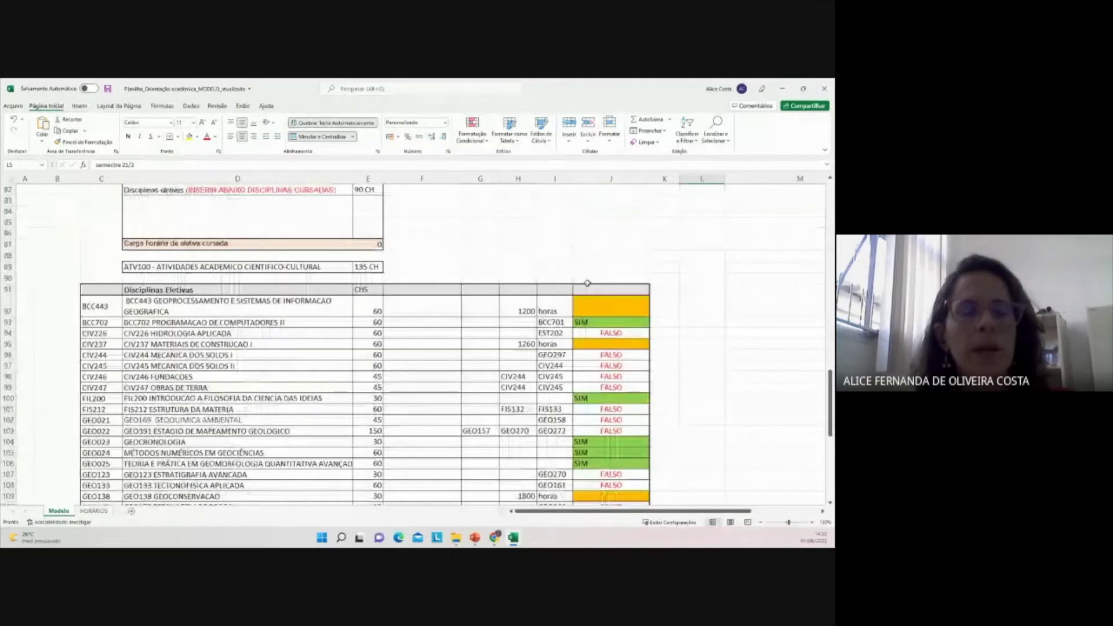
pyautogui.scroll(4, 299, 354)
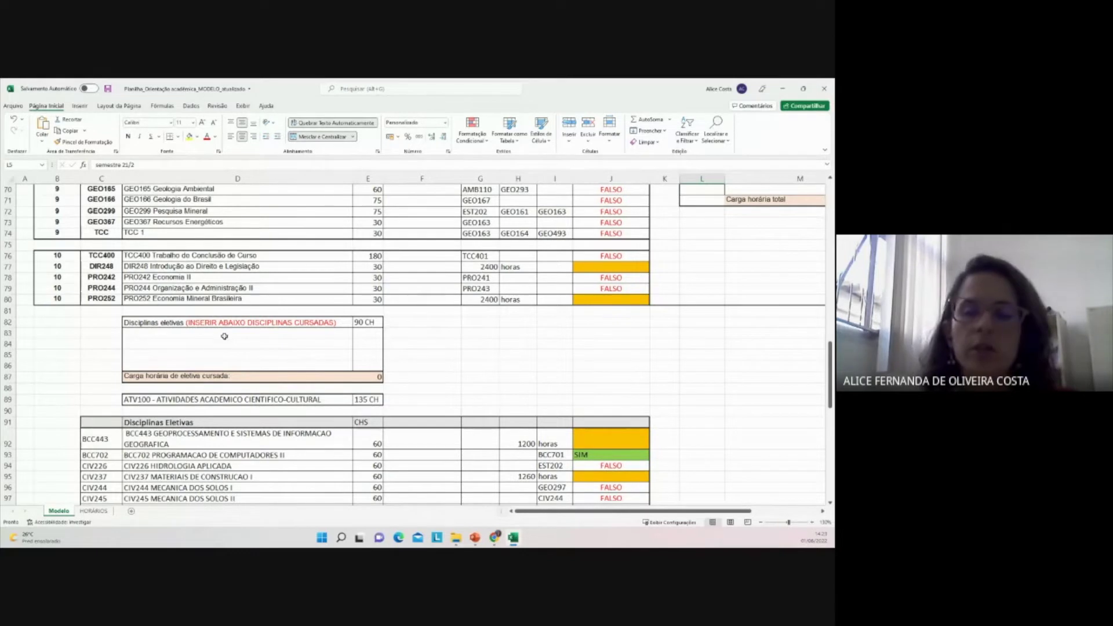
pyautogui.scroll(-1, 217, 356)
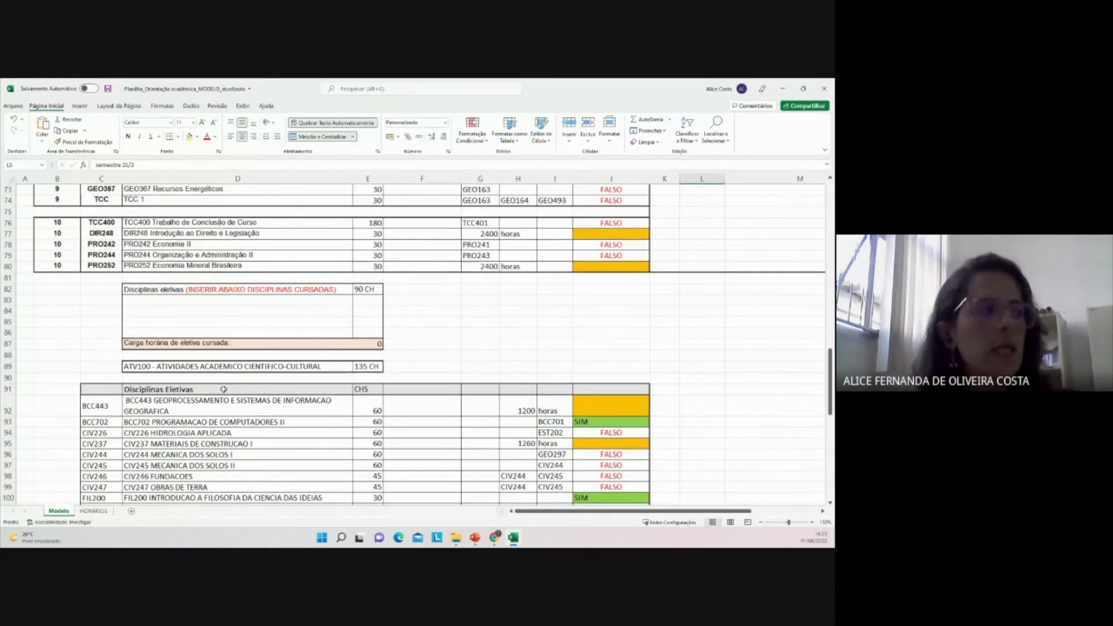
# Look at the class timetables in the HORÁRIOS sheet and return to the period 3 to 6 courses in the Modelo sheet
pyautogui.click(94, 510)
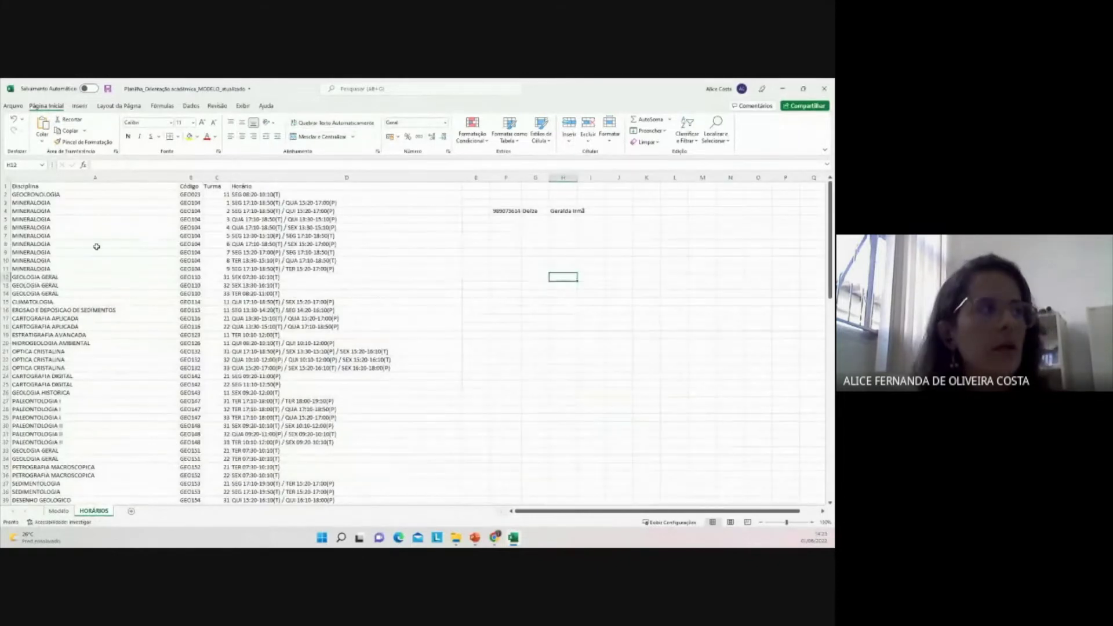
pyautogui.click(64, 513)
pyautogui.scroll(15, 421, 316)
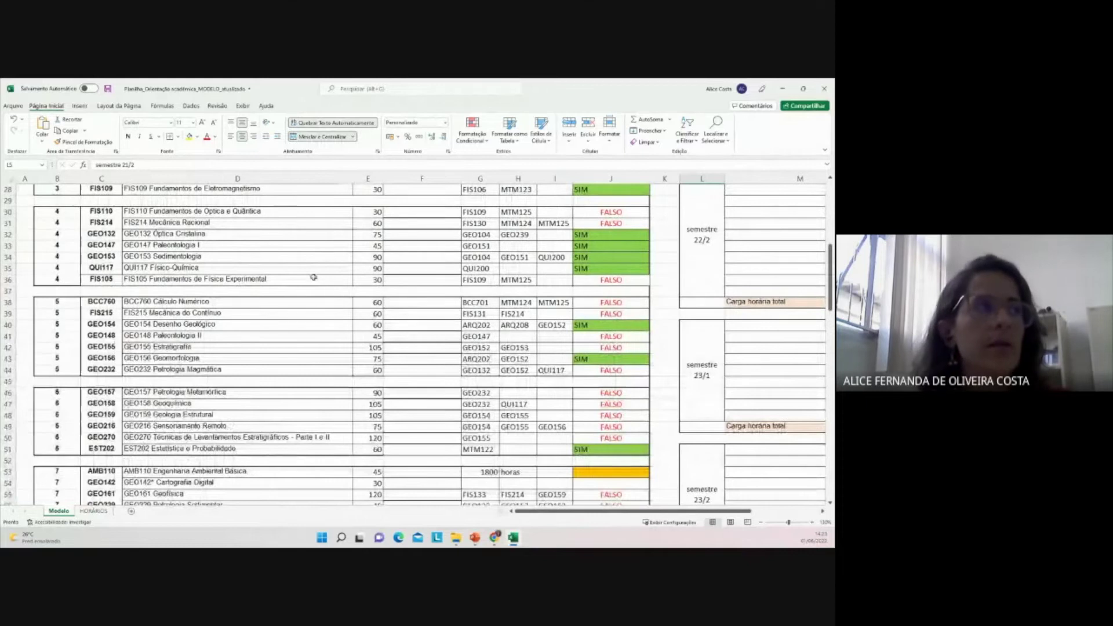
pyautogui.scroll(2, 266, 261)
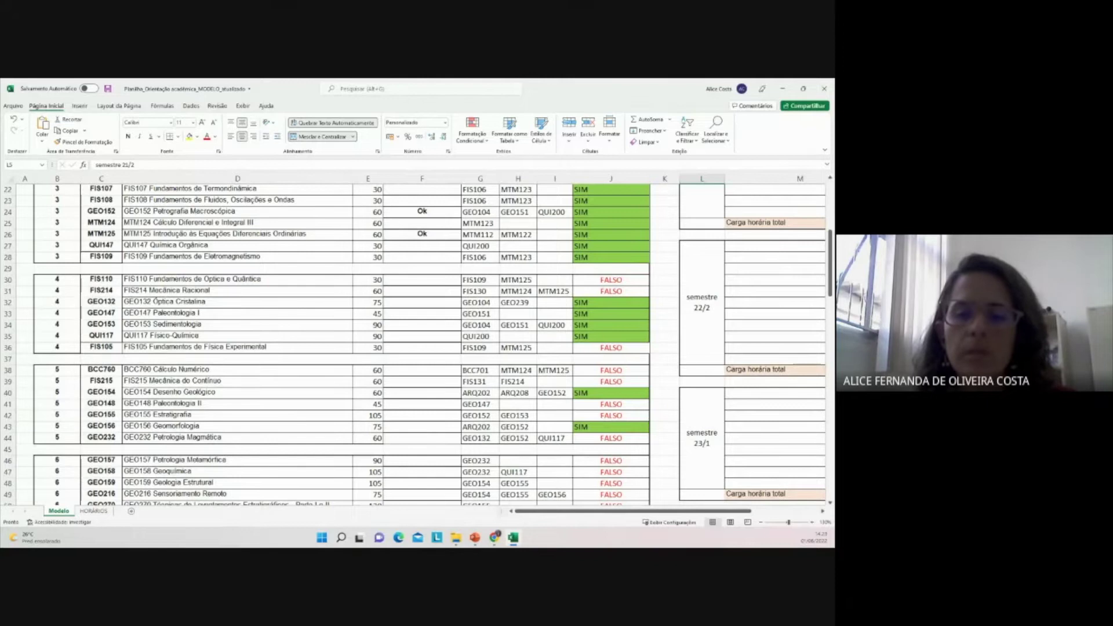
# Switch to the PowerPoint presentation and show the Participação dos discentes slide
pyautogui.hotkey('alt', 'Tab')
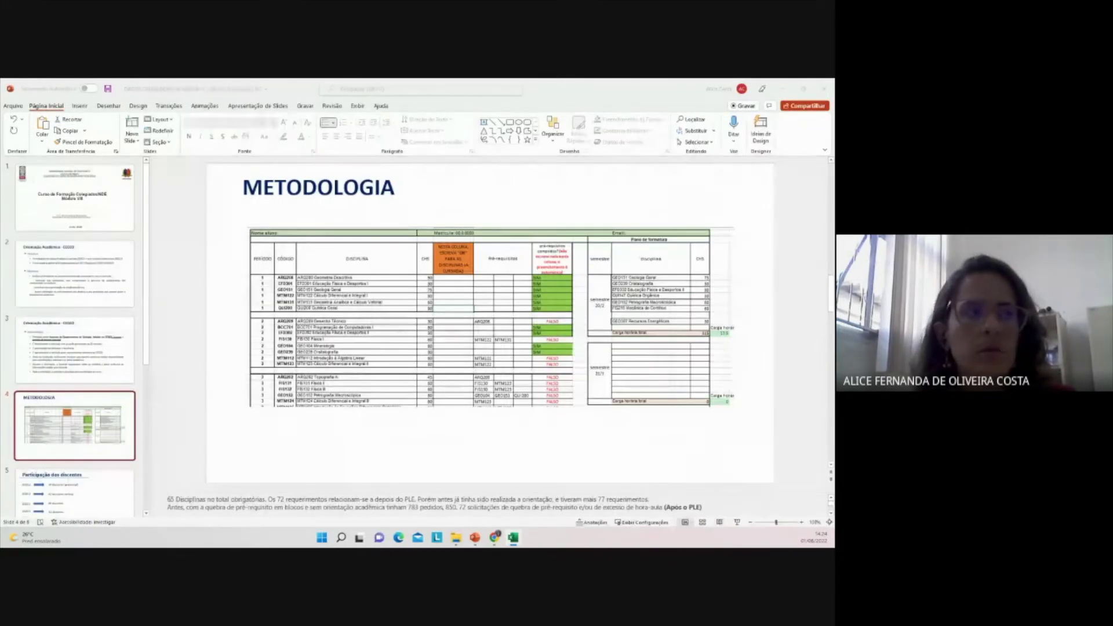
pyautogui.click(65, 502)
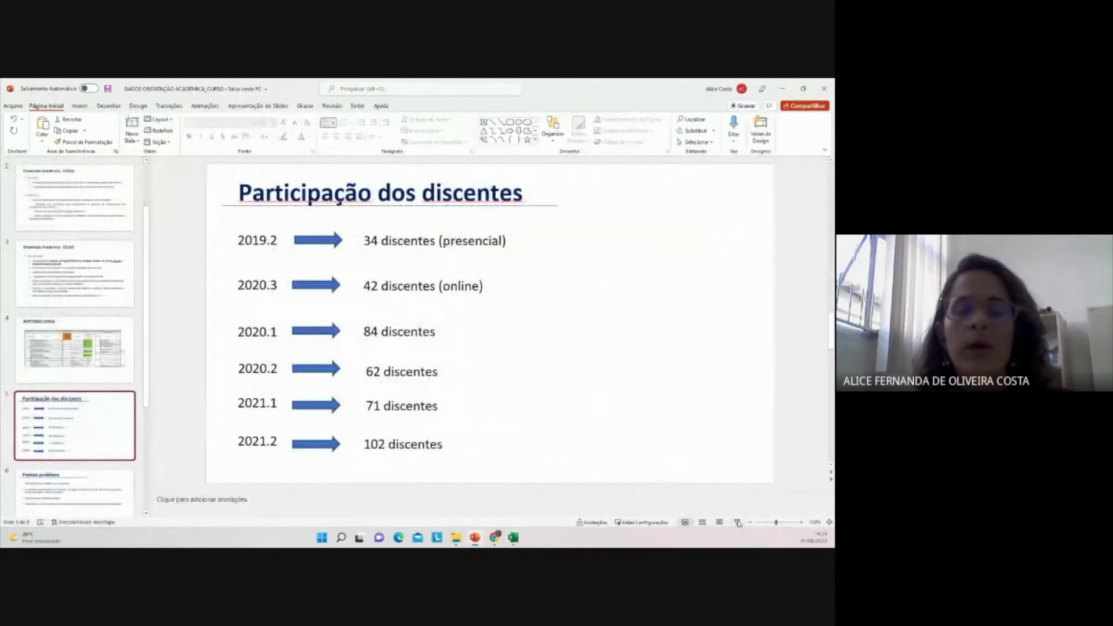